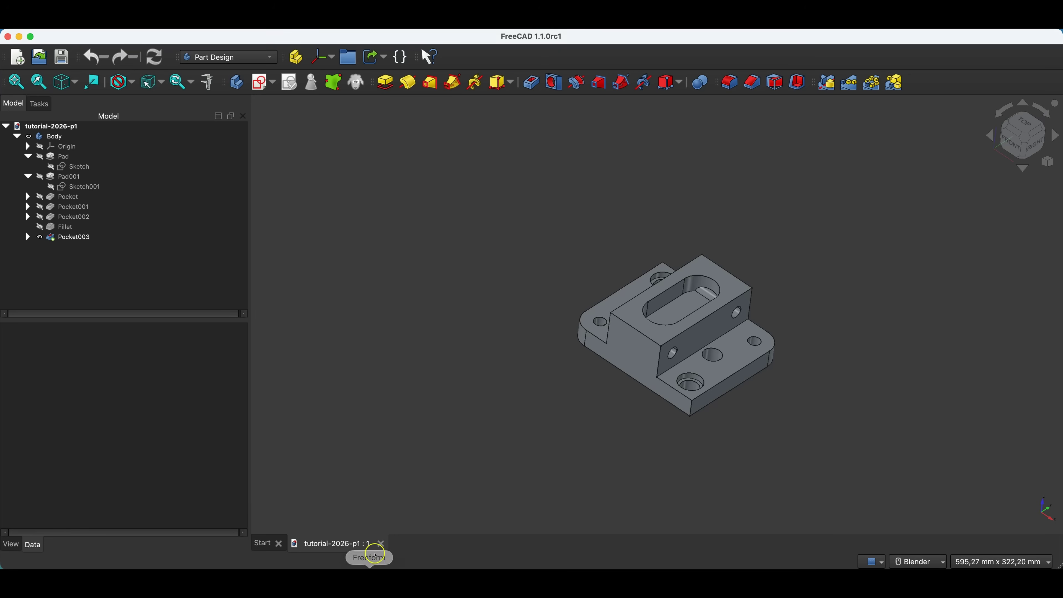
# Close the tutorial-2026-p1 document and create a new file with a parametric body
pyautogui.click(380, 544)
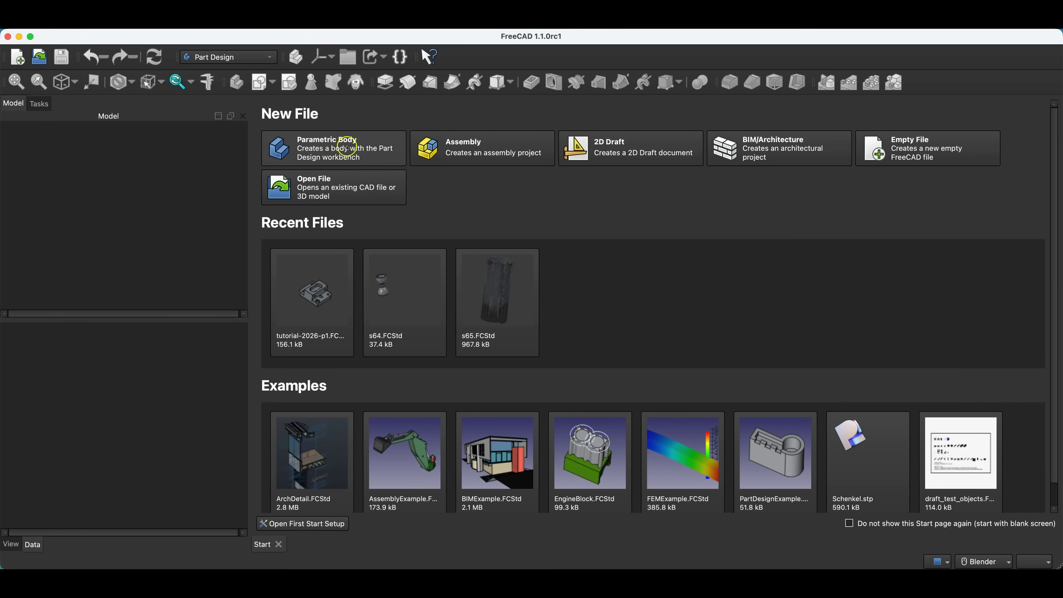
pyautogui.click(348, 147)
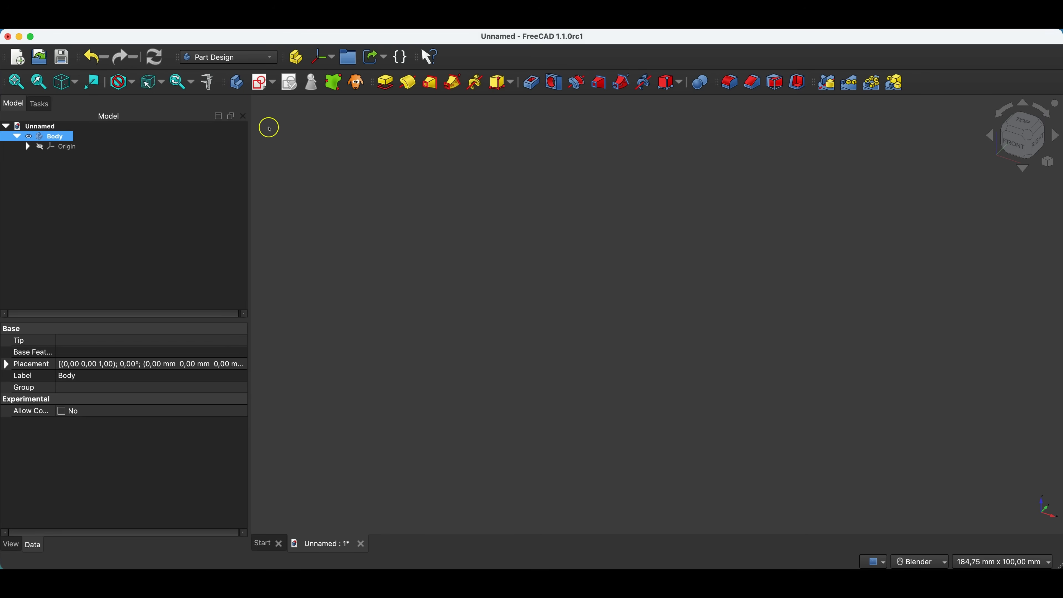
# Start a sketch on the XZ-plane and draw a 30 mm diameter circle centred on the horizontal axis, on its positive side
pyautogui.click(262, 84)
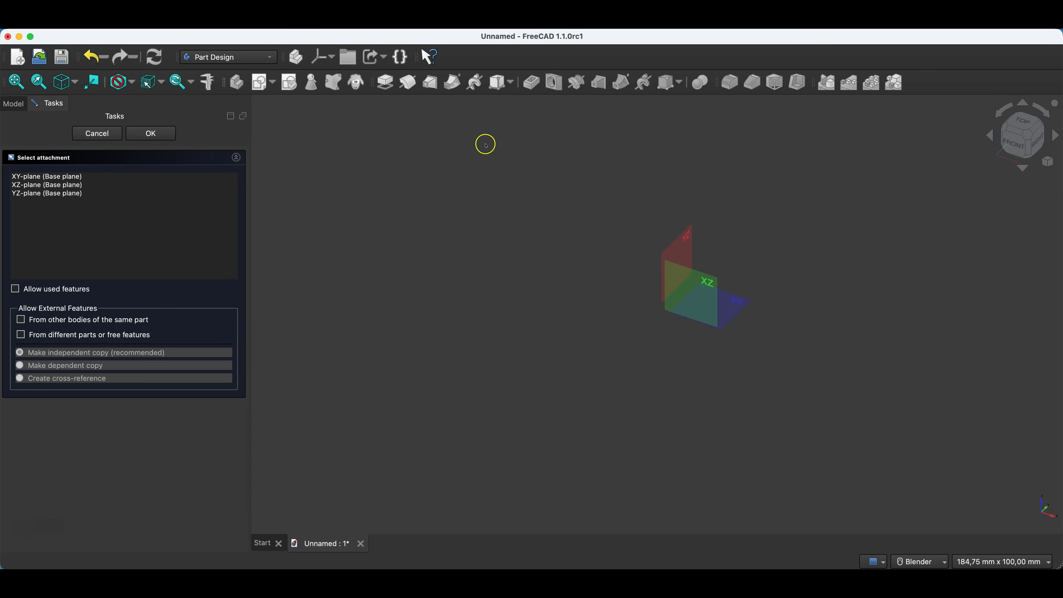
pyautogui.click(714, 279)
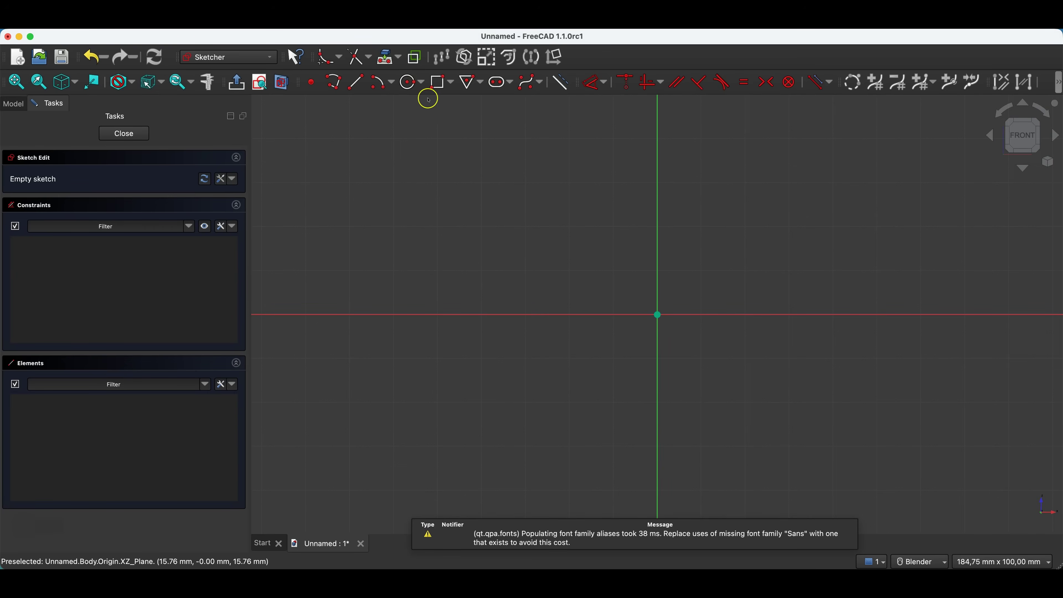
pyautogui.click(408, 84)
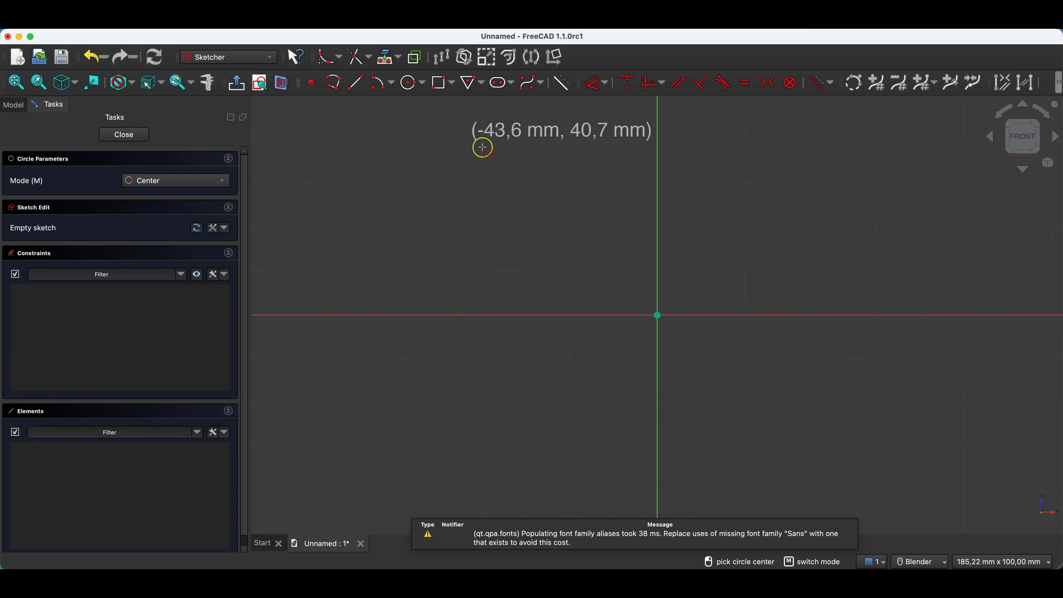
pyautogui.click(834, 315)
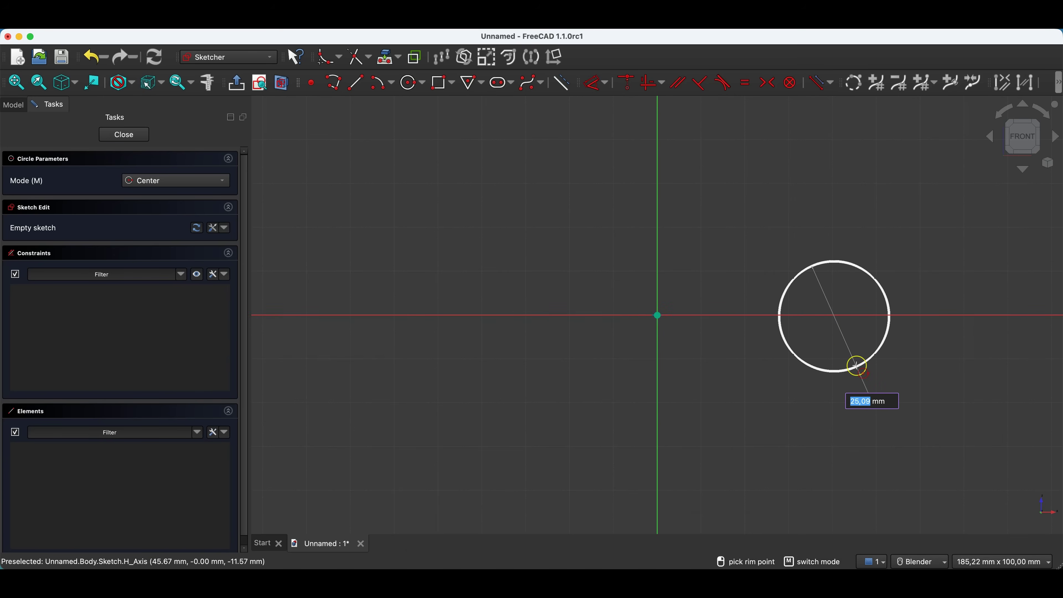
pyautogui.write('30')
pyautogui.press('Return')
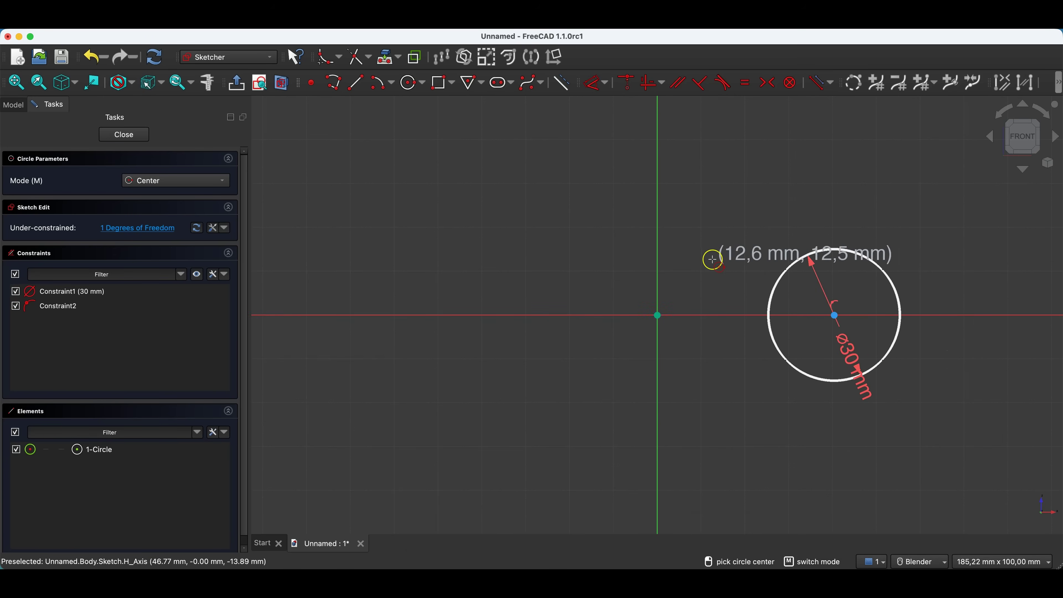
pyautogui.press('Escape')
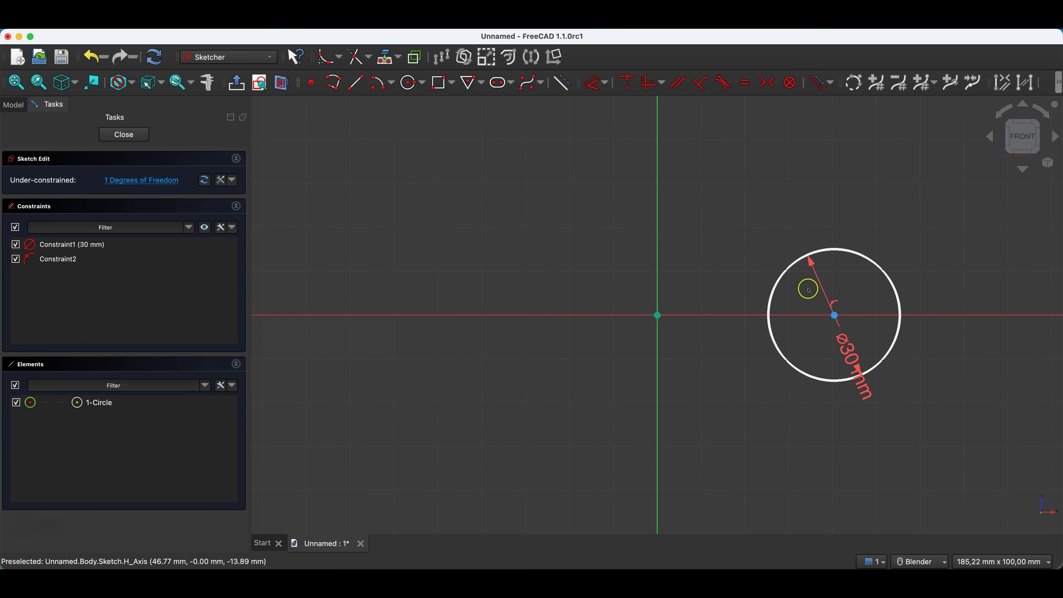
# Dimension the circle's centre 50 mm horizontally from the vertical axis and close the sketch
pyautogui.press('d')
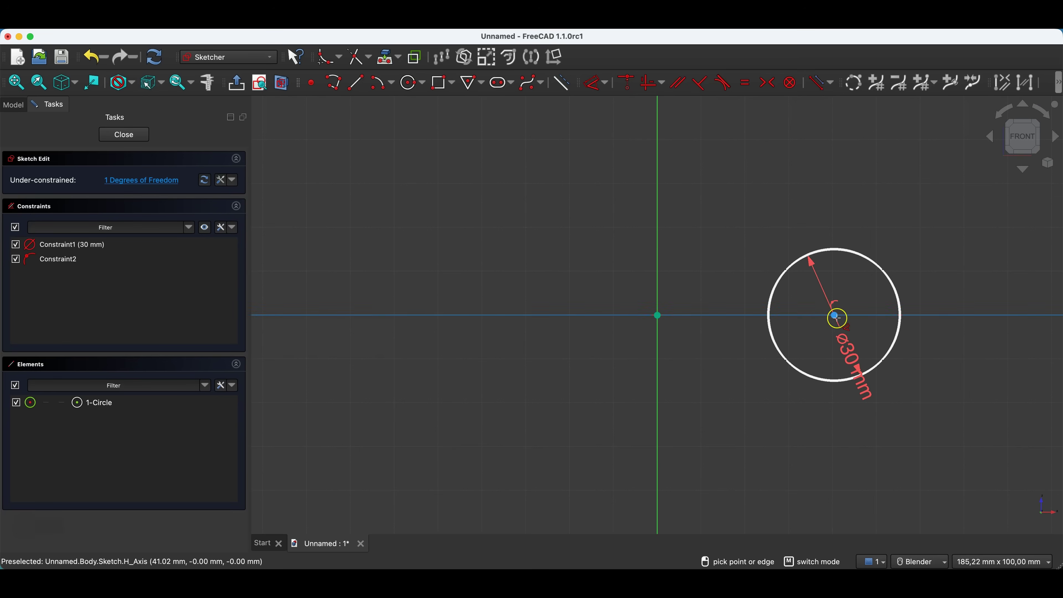
pyautogui.click(834, 315)
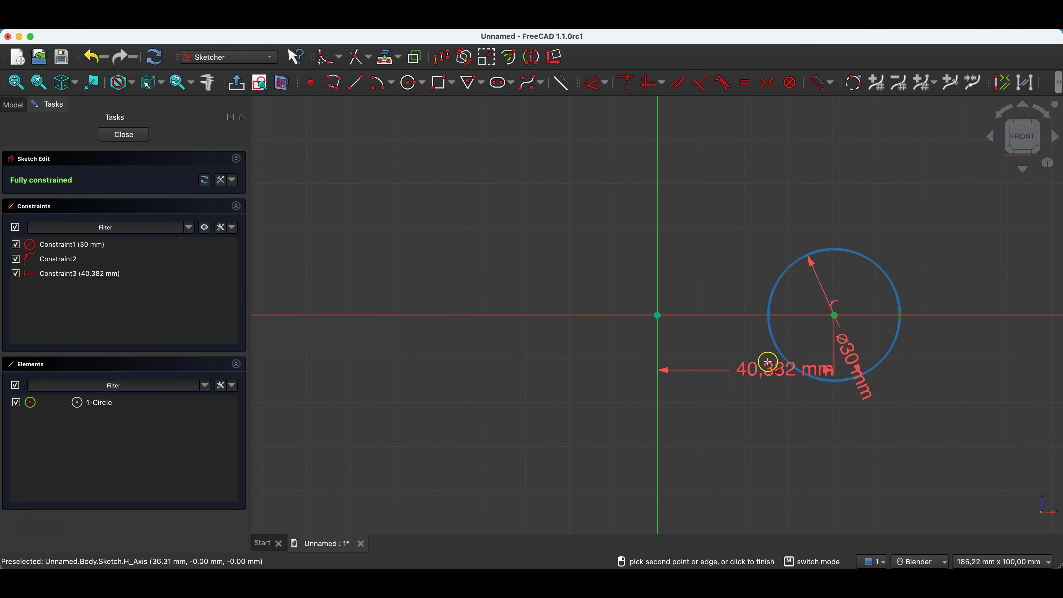
pyautogui.click(736, 424)
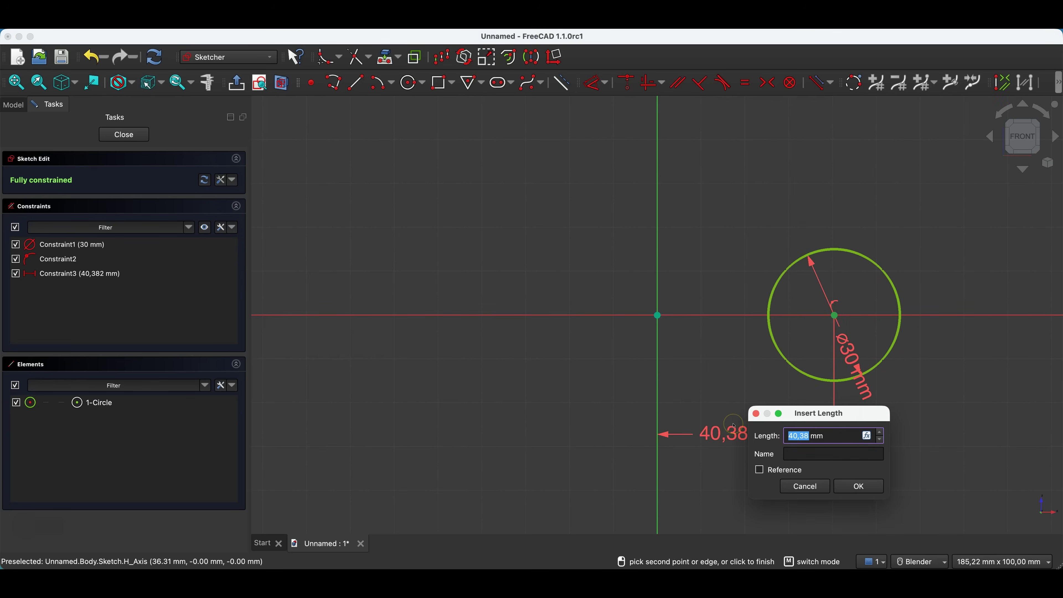
pyautogui.write('50')
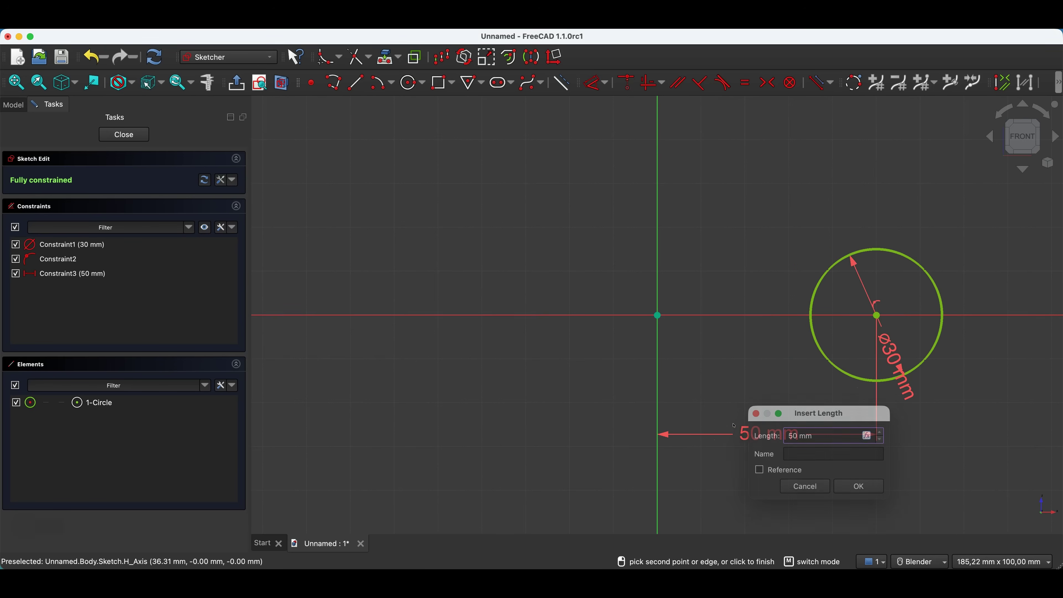
pyautogui.press('Return')
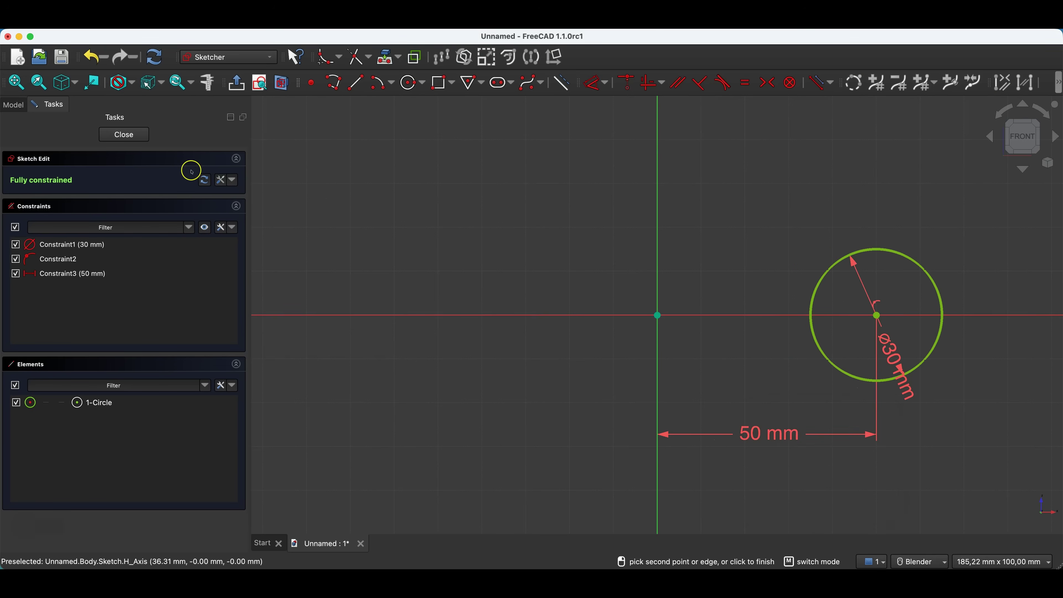
pyautogui.click(141, 135)
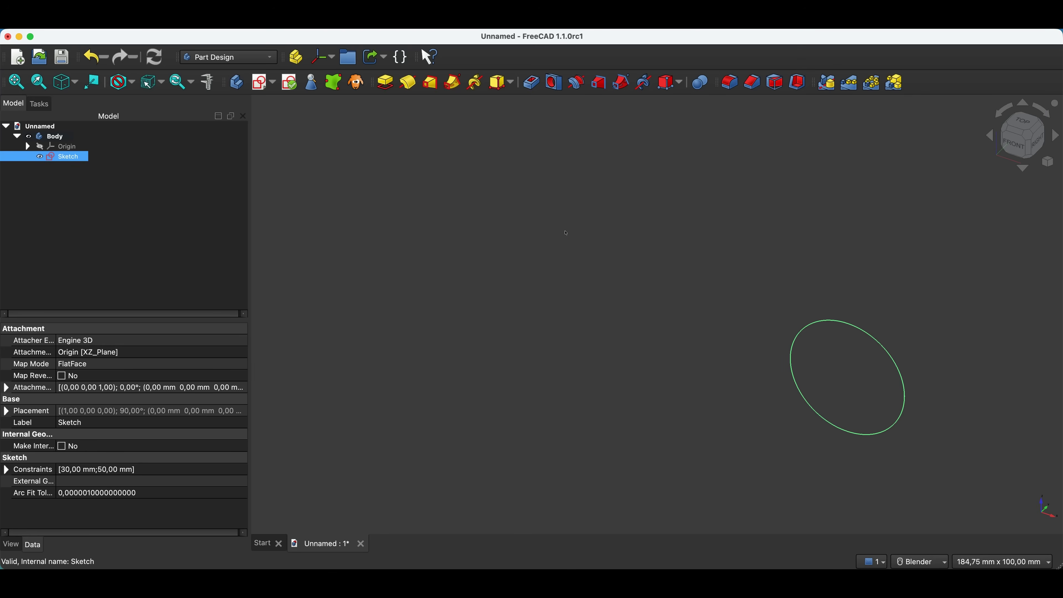
# Create a Revolution from the circle sketch using the Base Z-axis as its axis
pyautogui.click(409, 83)
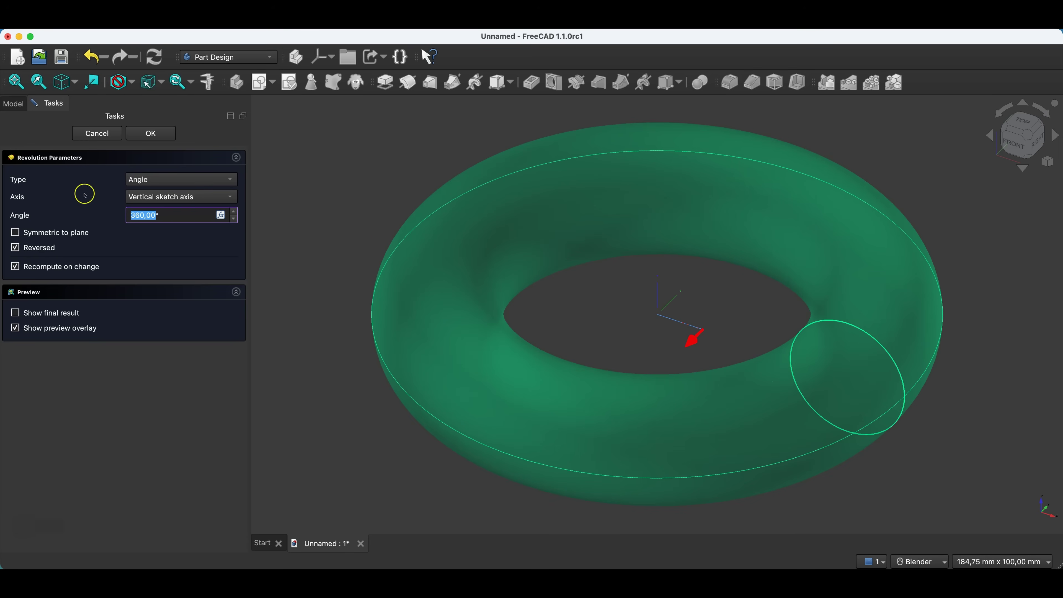
pyautogui.click(176, 198)
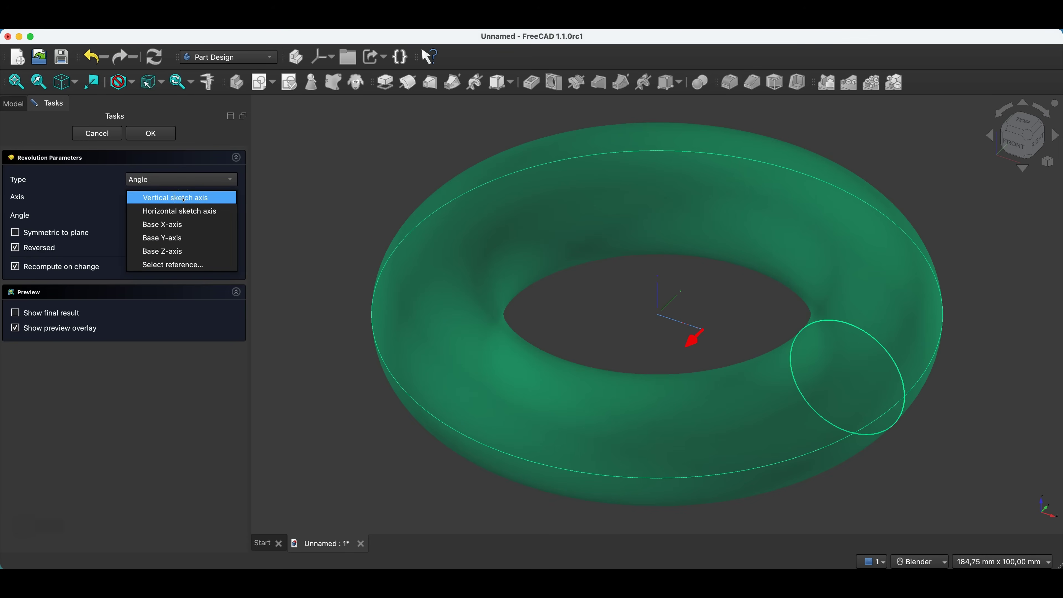
pyautogui.click(193, 251)
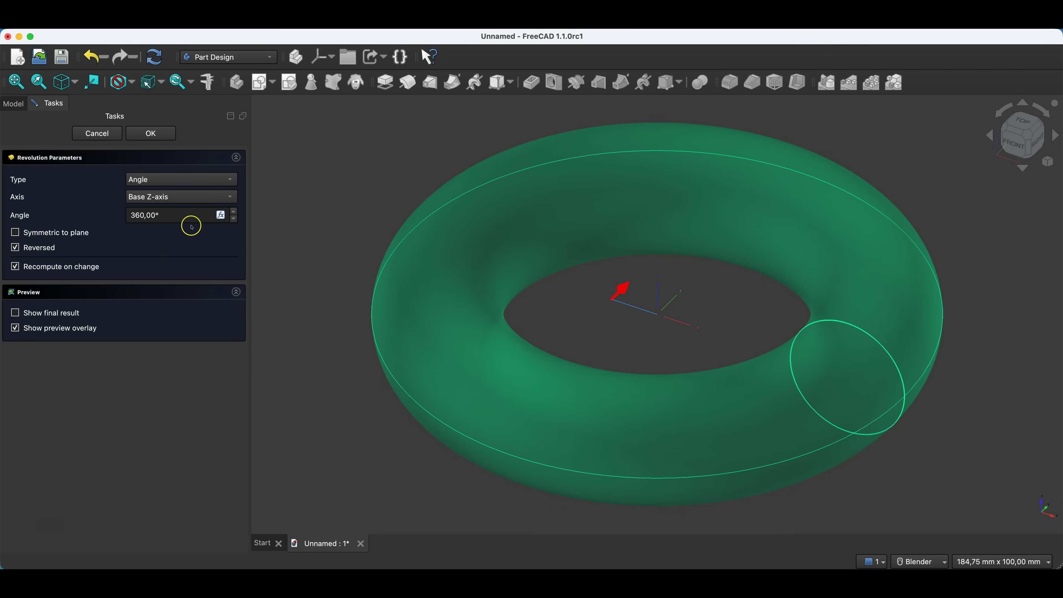
# Try a revolution angle of 90° and inspect the partial ring preview
pyautogui.click(140, 215)
pyautogui.write('9')
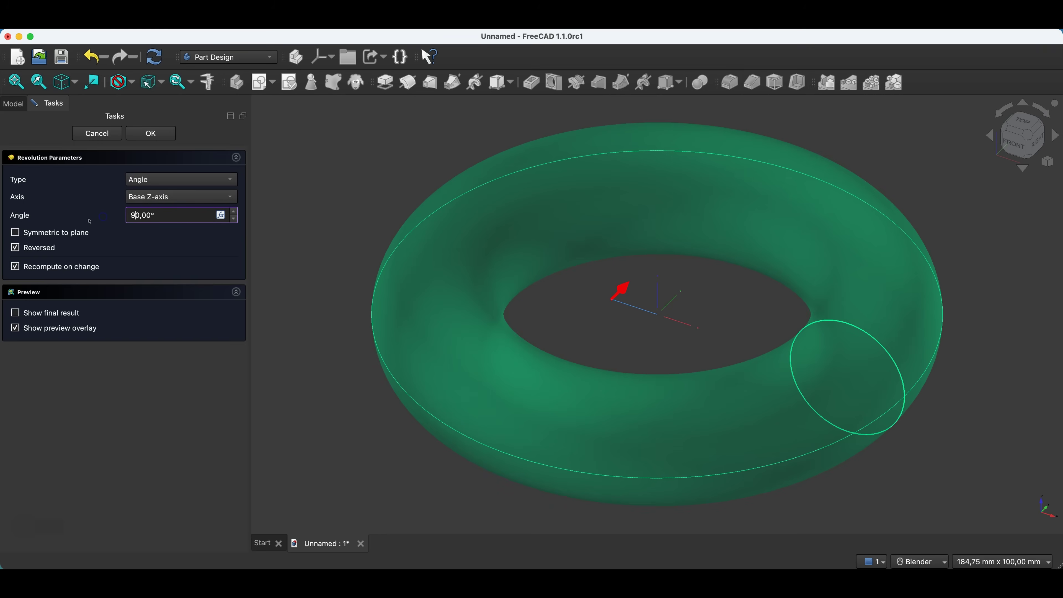
pyautogui.click(108, 201)
pyautogui.moveTo(505, 325)
pyautogui.mouseDown(button='middle')
pyautogui.moveTo(563, 347)
pyautogui.moveTo(593, 344)
pyautogui.moveTo(536, 304)
pyautogui.moveTo(519, 325)
pyautogui.mouseUp(button='middle')
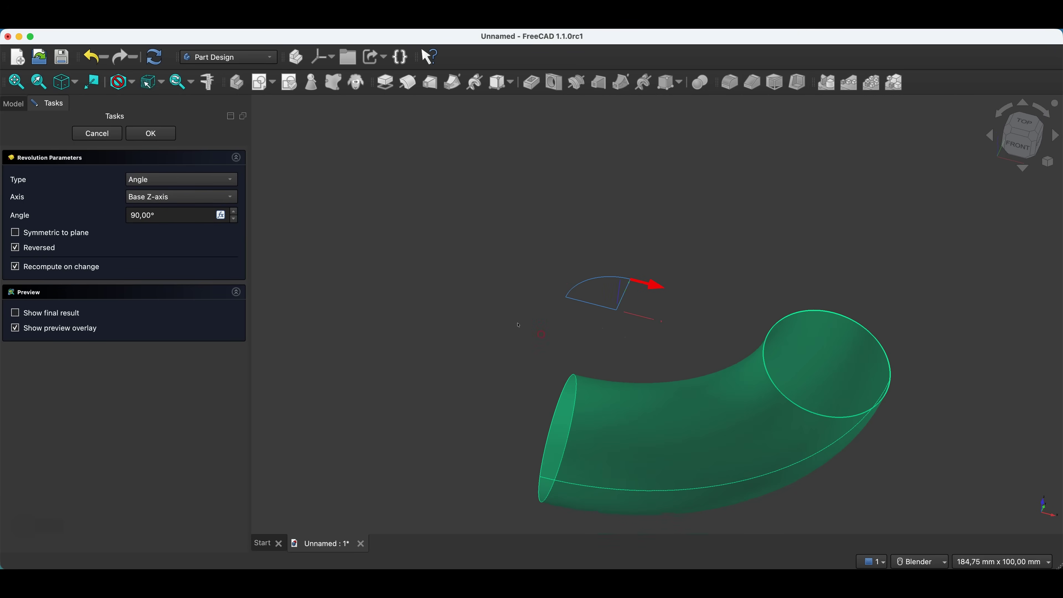
# Set the revolution angle to 360° and accept the full torus
pyautogui.moveTo(136, 215); pyautogui.dragTo(114, 219)
pyautogui.write('36')
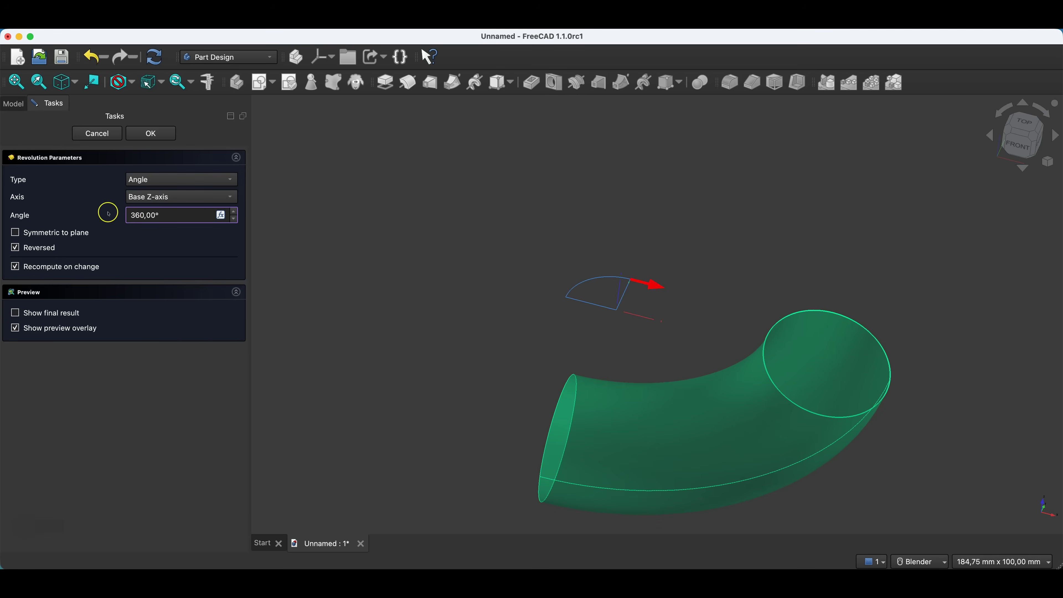
pyautogui.click(99, 186)
pyautogui.click(164, 143)
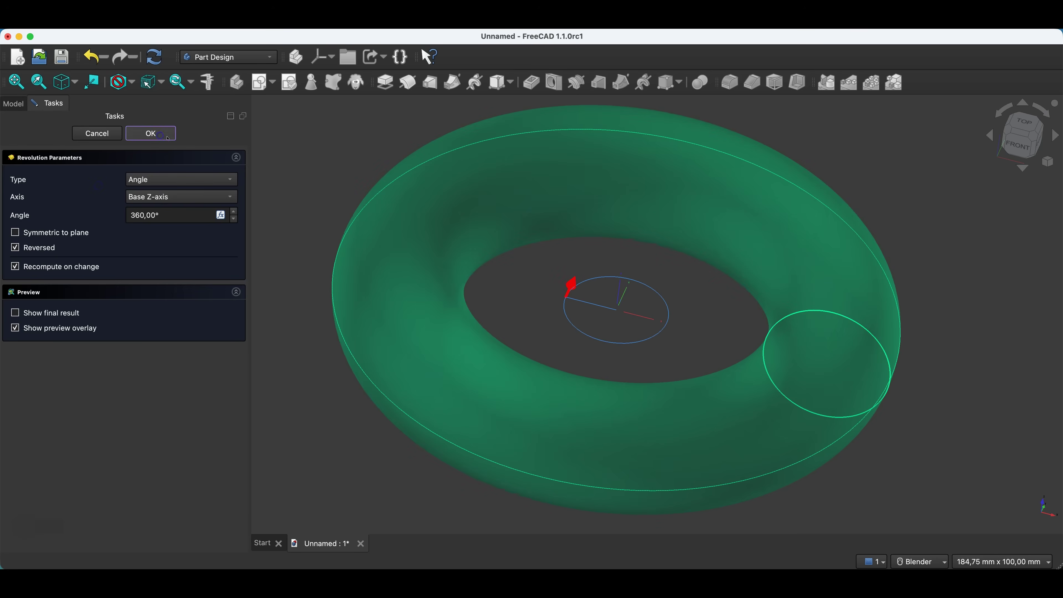
# Start a new sketch on the XZ-plane and project the torus's circular cross-section edge into it as external geometry
pyautogui.scroll(-3, 884, 219)
pyautogui.moveTo(883, 219); pyautogui.dragTo(758, 214, button='middle')
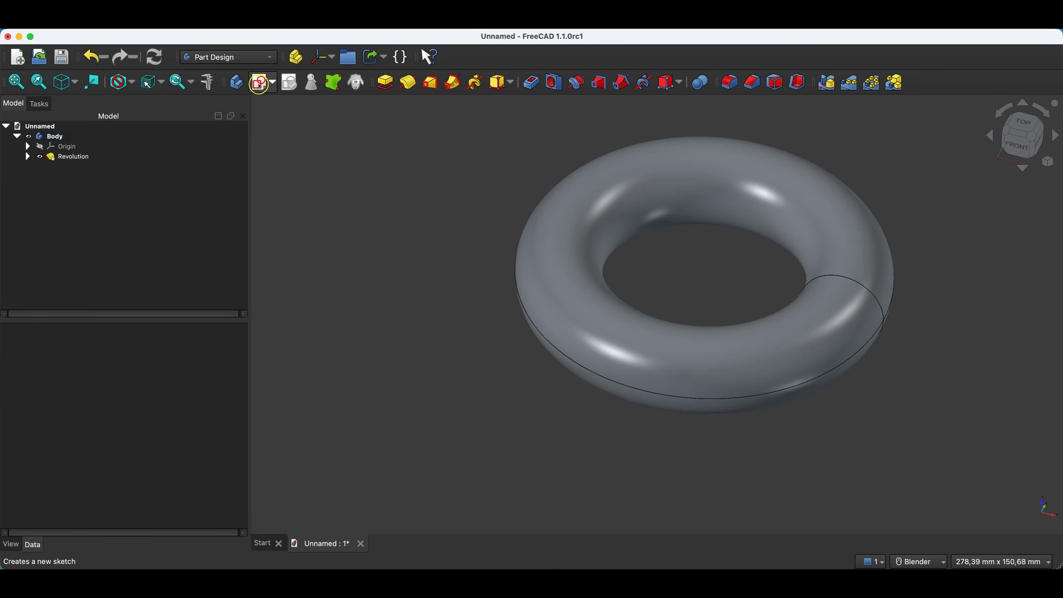
pyautogui.click(259, 86)
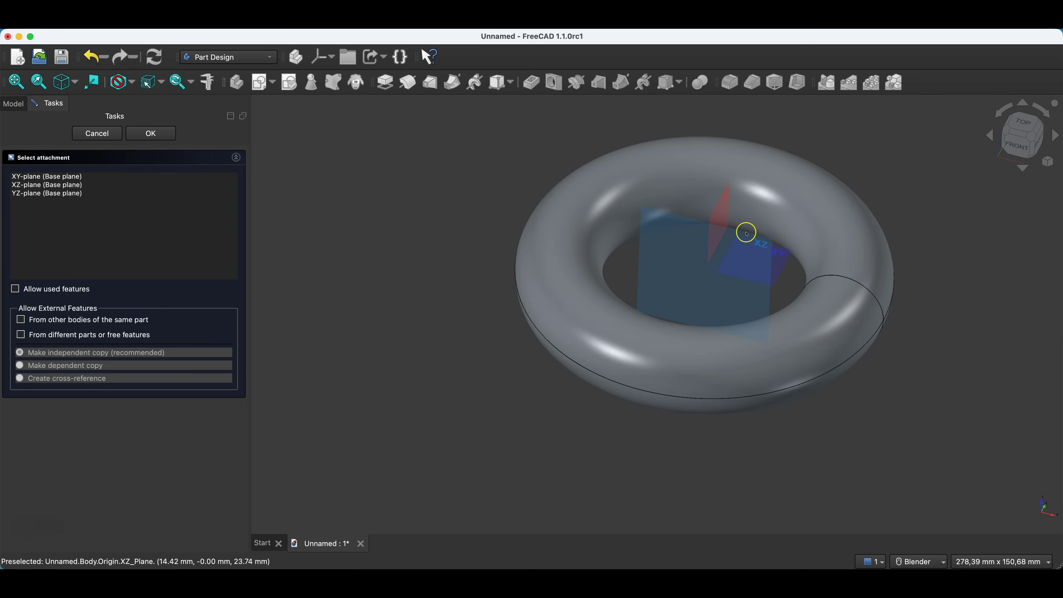
pyautogui.click(747, 233)
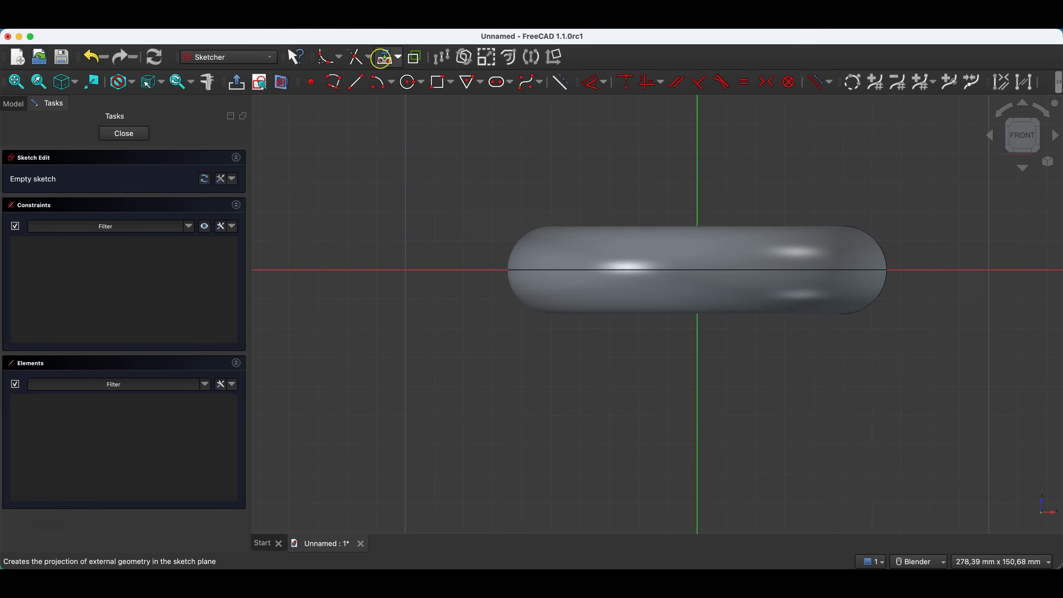
pyautogui.click(382, 60)
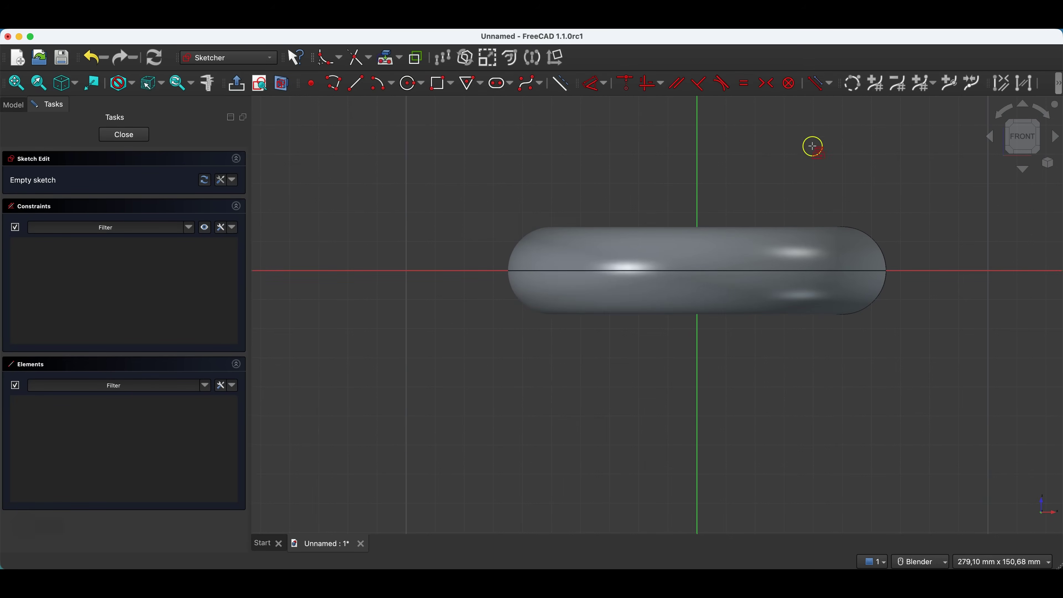
pyautogui.click(382, 59)
pyautogui.click(875, 235)
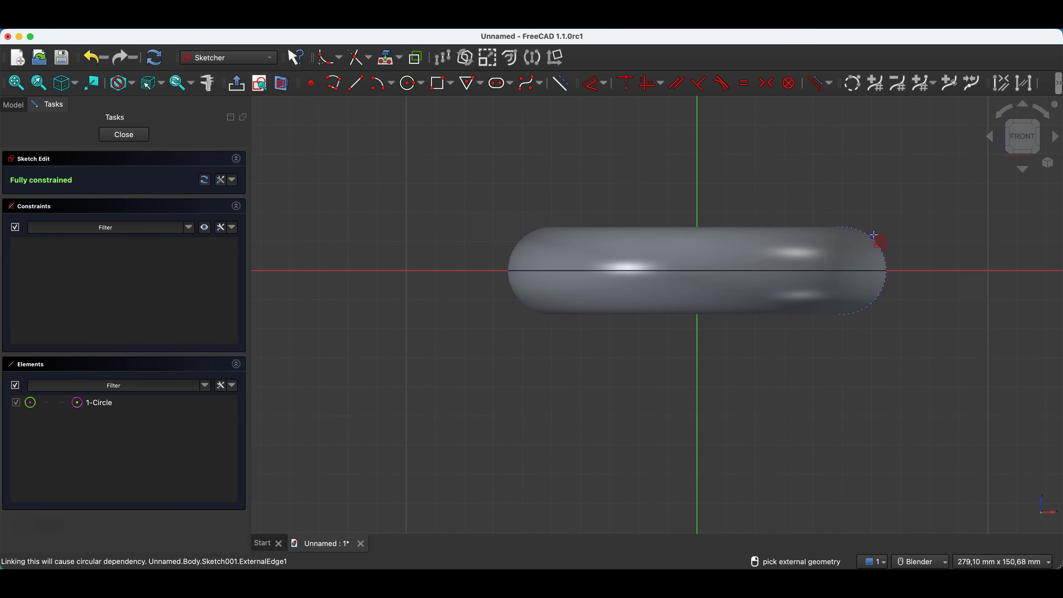
pyautogui.press('Escape')
# Draw a 10 mm diameter circle centred on the upper part of the projected circle's edge
pyautogui.click(417, 87)
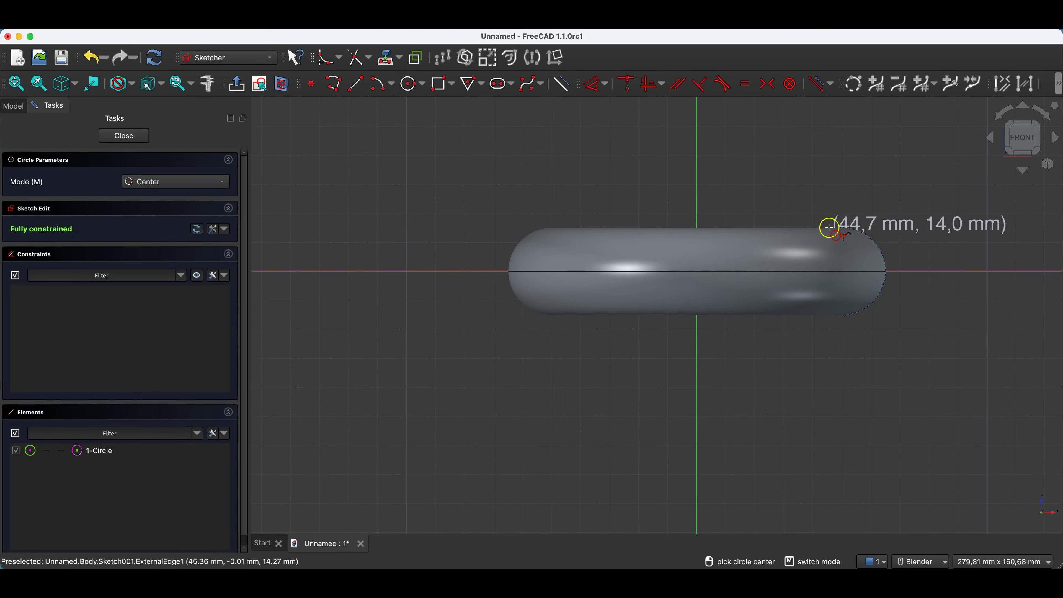
pyautogui.click(847, 228)
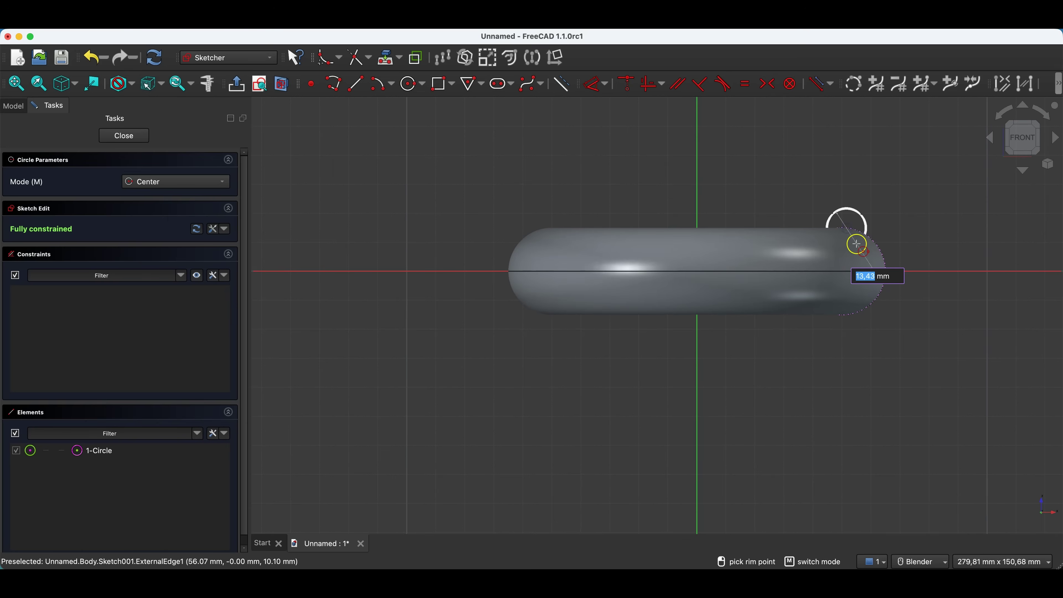
pyautogui.write('10')
pyautogui.press('Return')
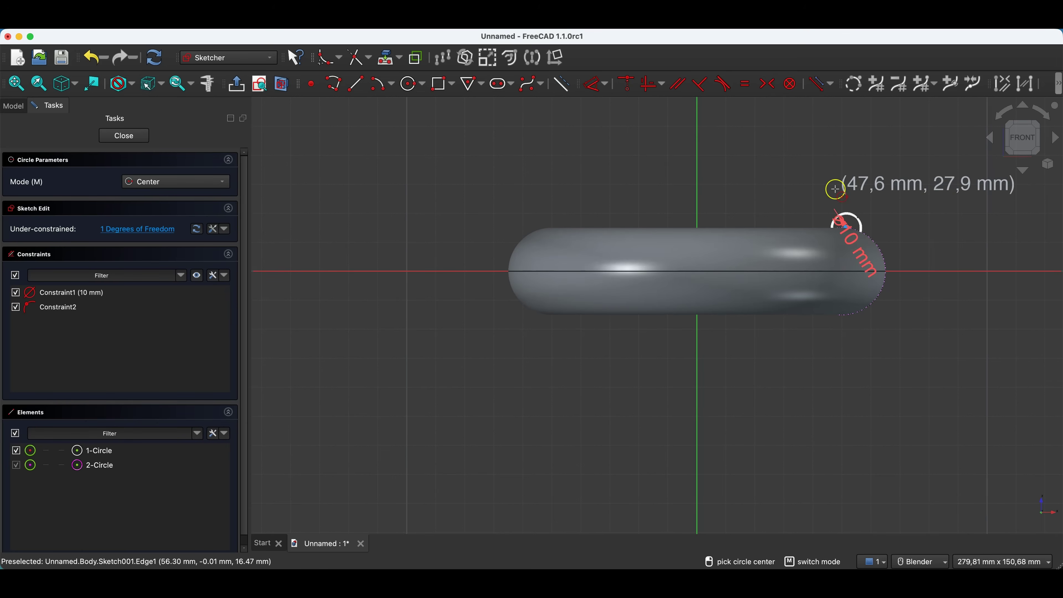
pyautogui.scroll(4, 845, 203)
pyautogui.scroll(-3, 833, 201)
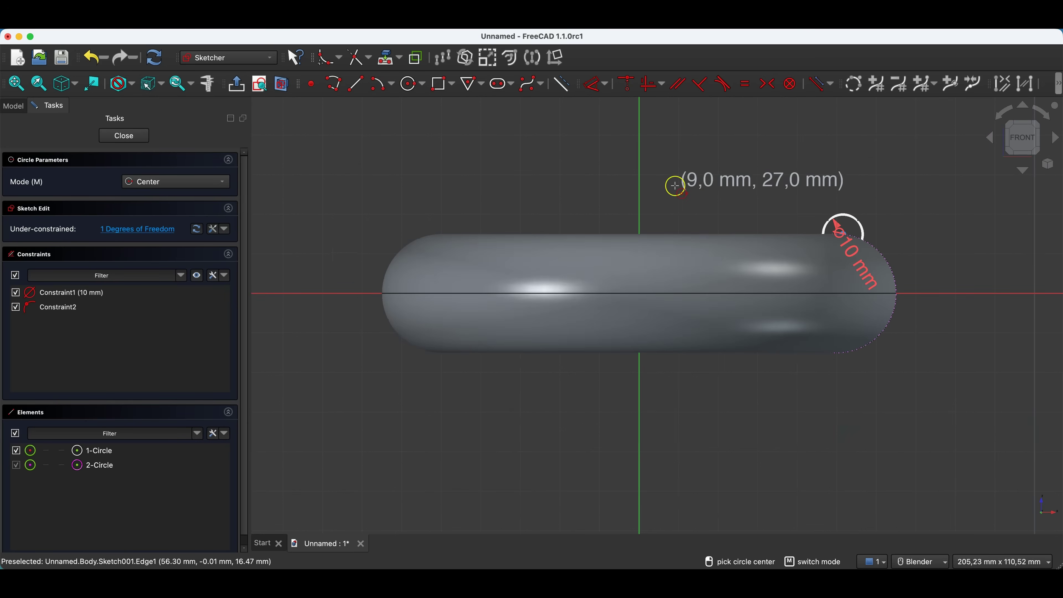
pyautogui.press('Escape')
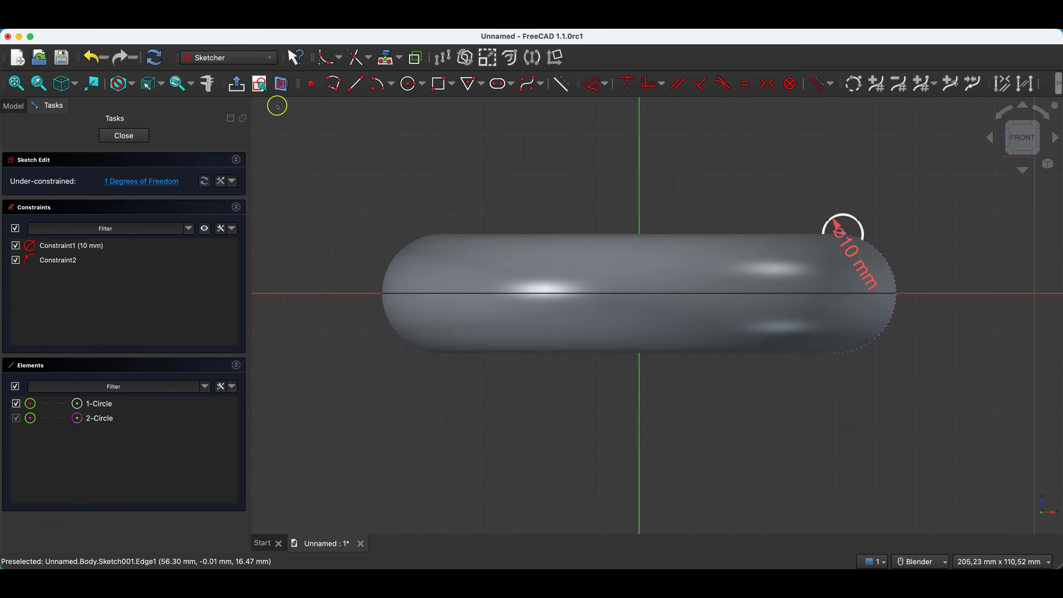
# Align the 10 mm circle's centre vertically with the projected circle's centre, using the section view, and close the sketch
pyautogui.click(282, 90)
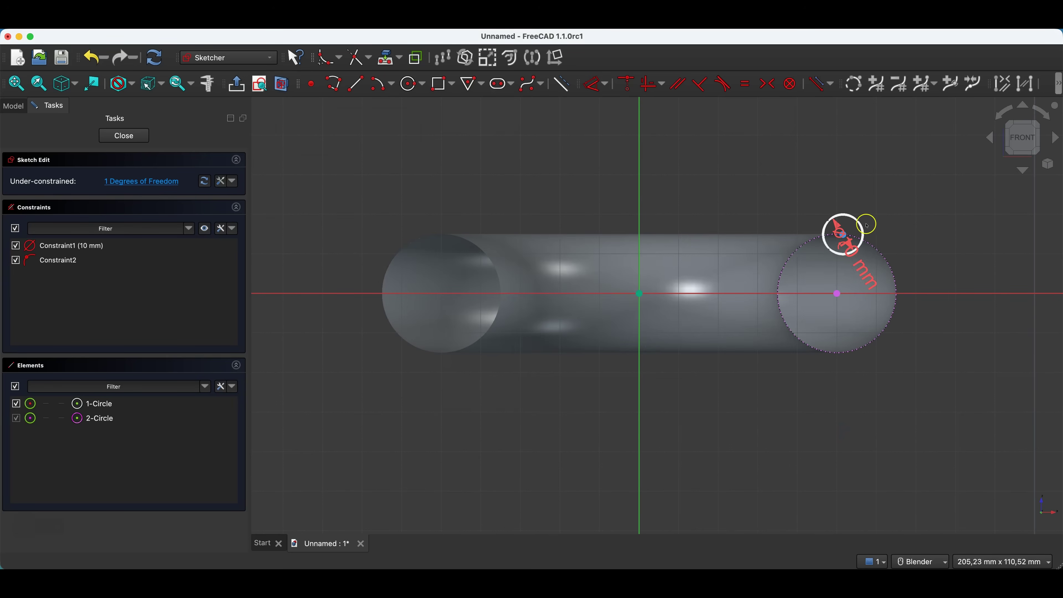
pyautogui.scroll(1, 868, 227)
pyautogui.scroll(1, 868, 227)
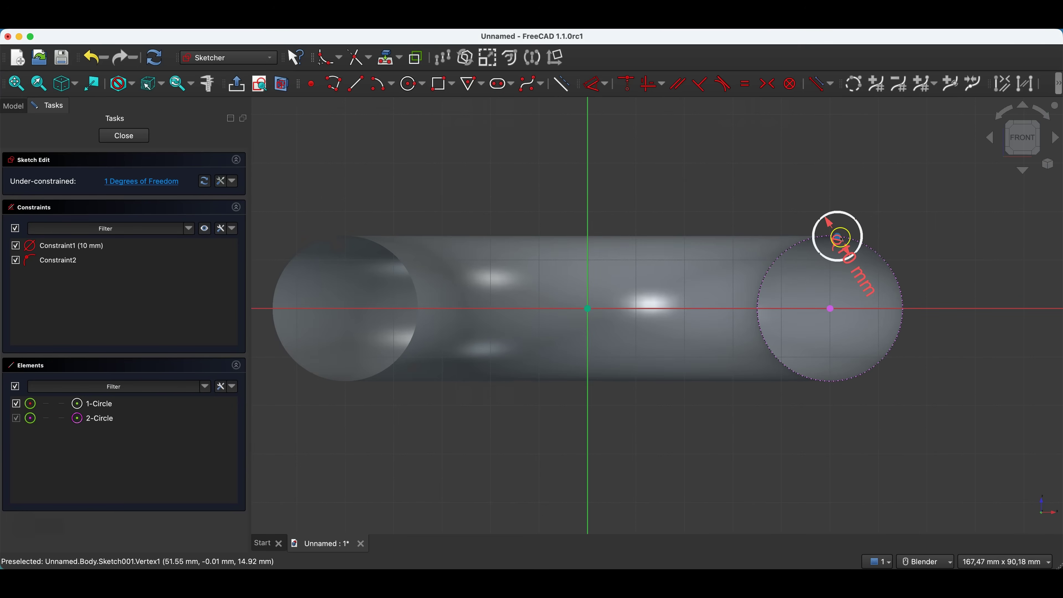
pyautogui.click(838, 240)
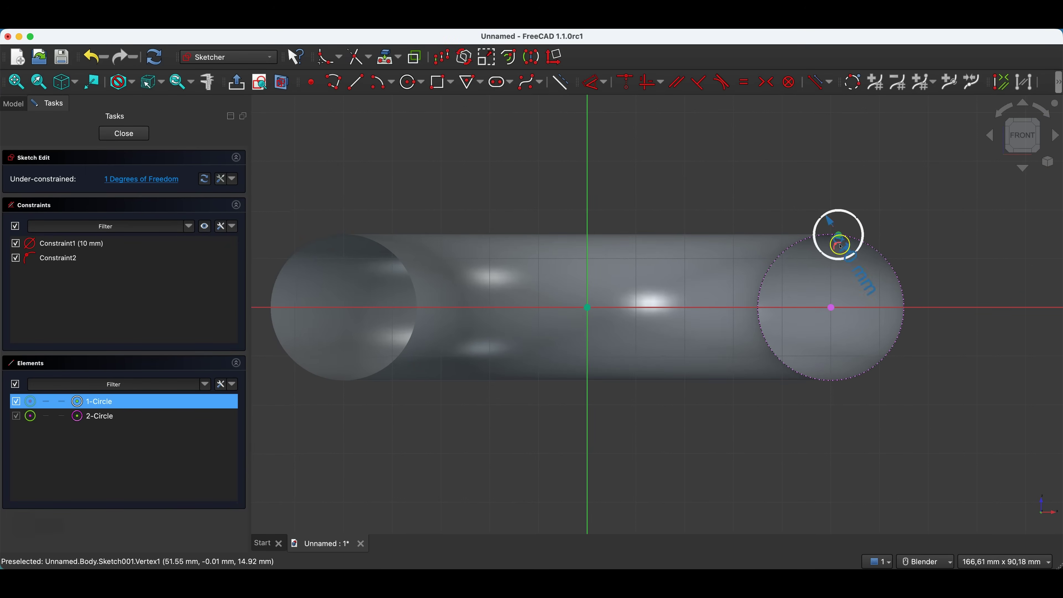
pyautogui.click(833, 310)
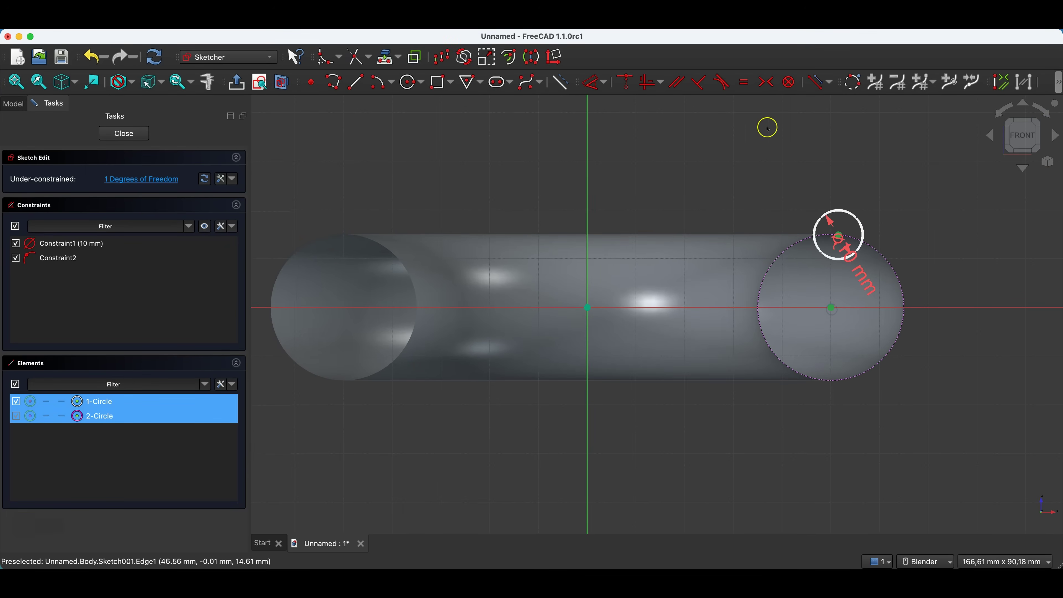
pyautogui.click(647, 82)
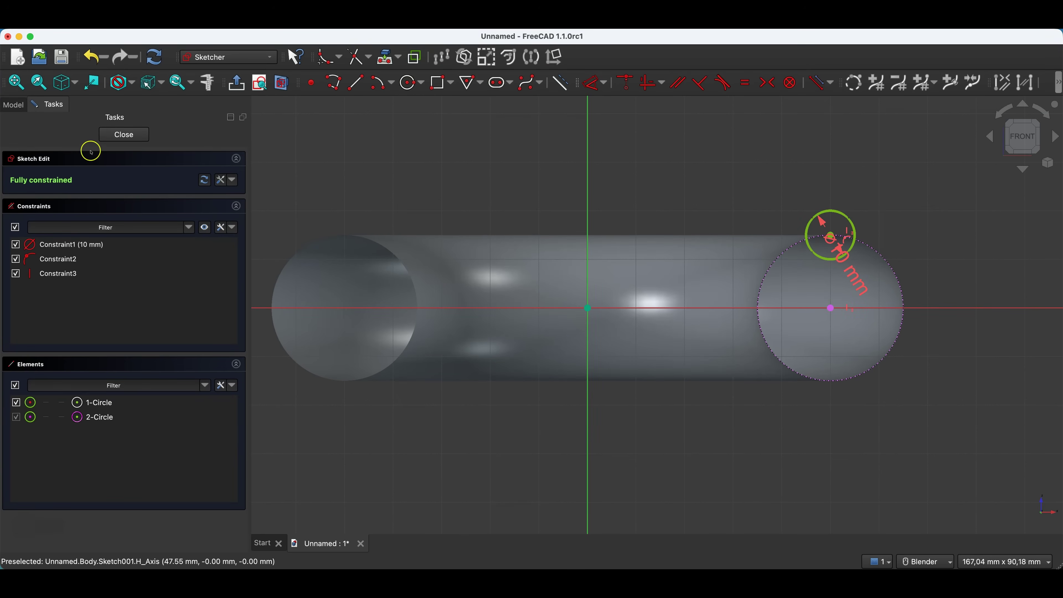
pyautogui.click(117, 140)
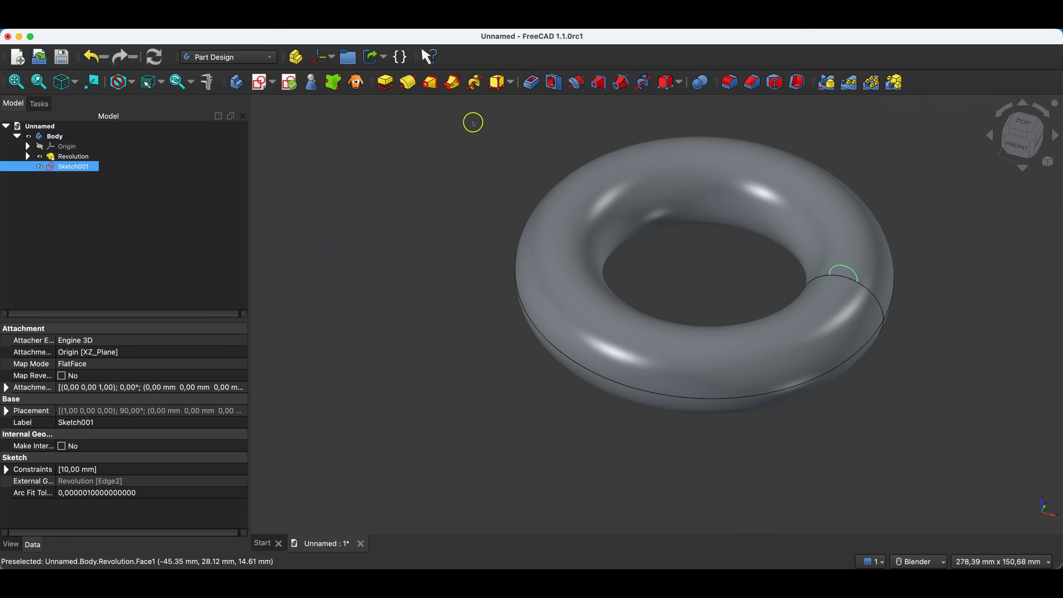
# Revolve the 10 mm circle about the base Z-axis with an angle of 60°
pyautogui.click(409, 83)
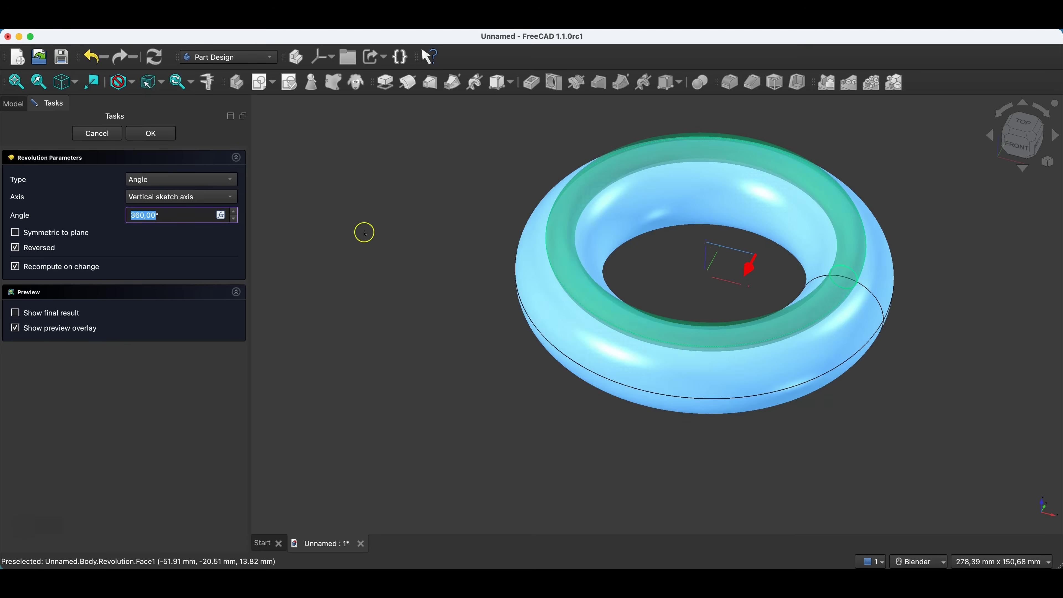
pyautogui.click(161, 201)
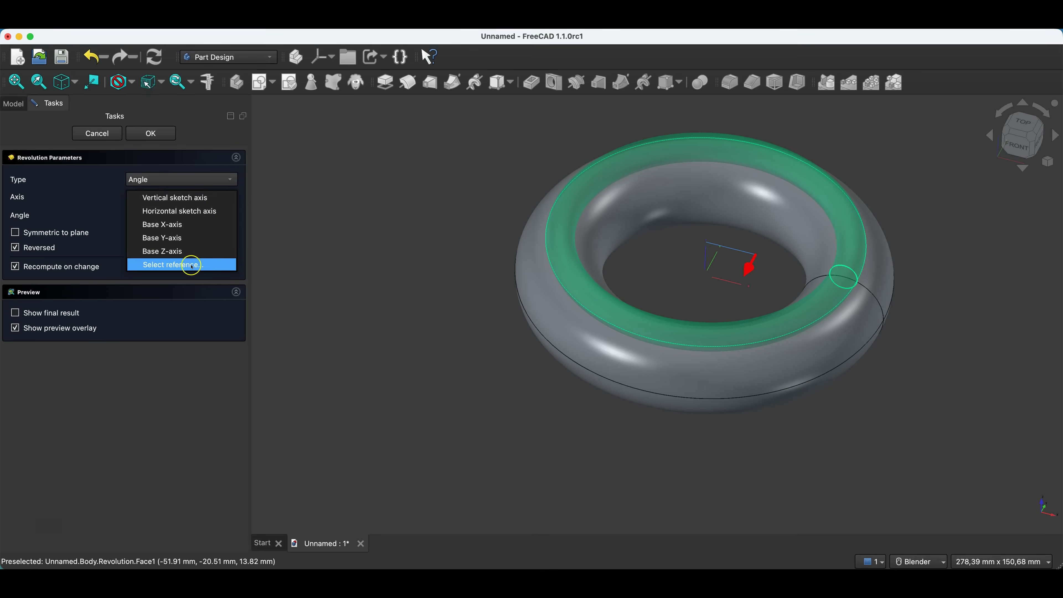
pyautogui.click(172, 251)
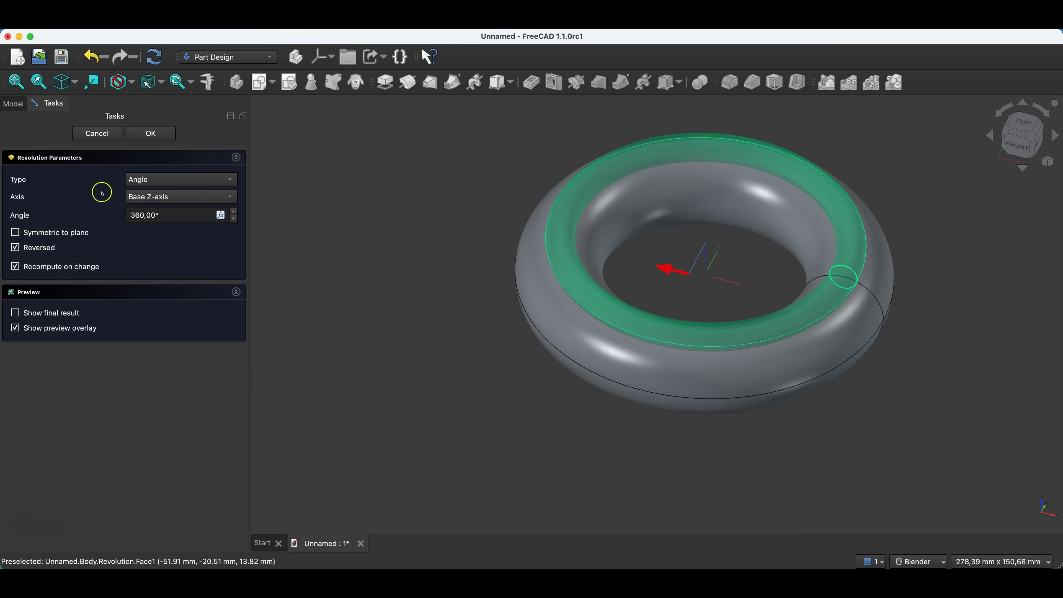
pyautogui.moveTo(136, 216); pyautogui.dragTo(119, 214)
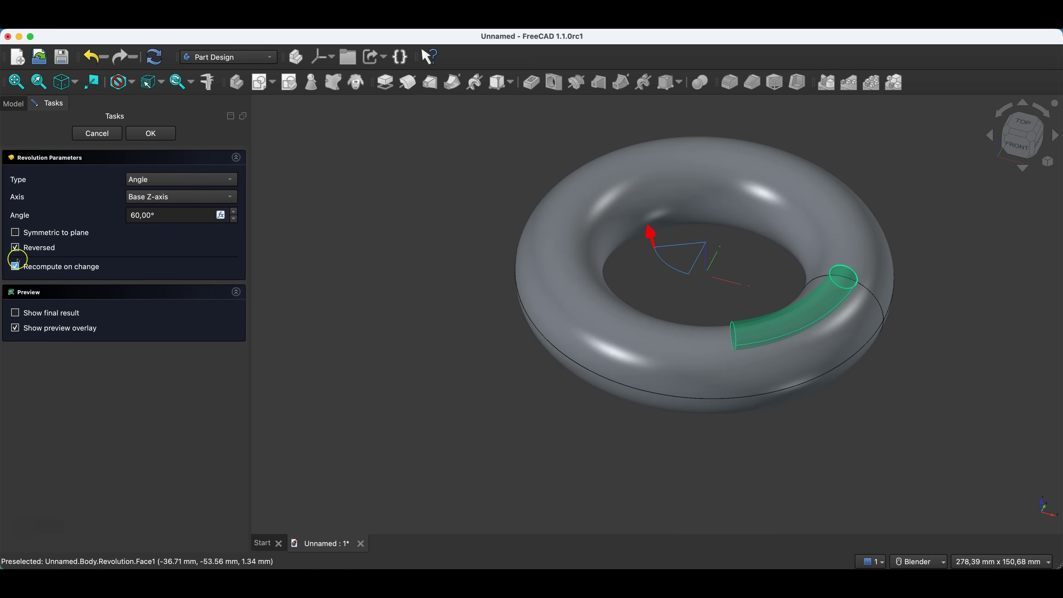
# Try the opposite revolution direction and restore it, then make the revolution symmetric to the plane and accept it
pyautogui.click(15, 248)
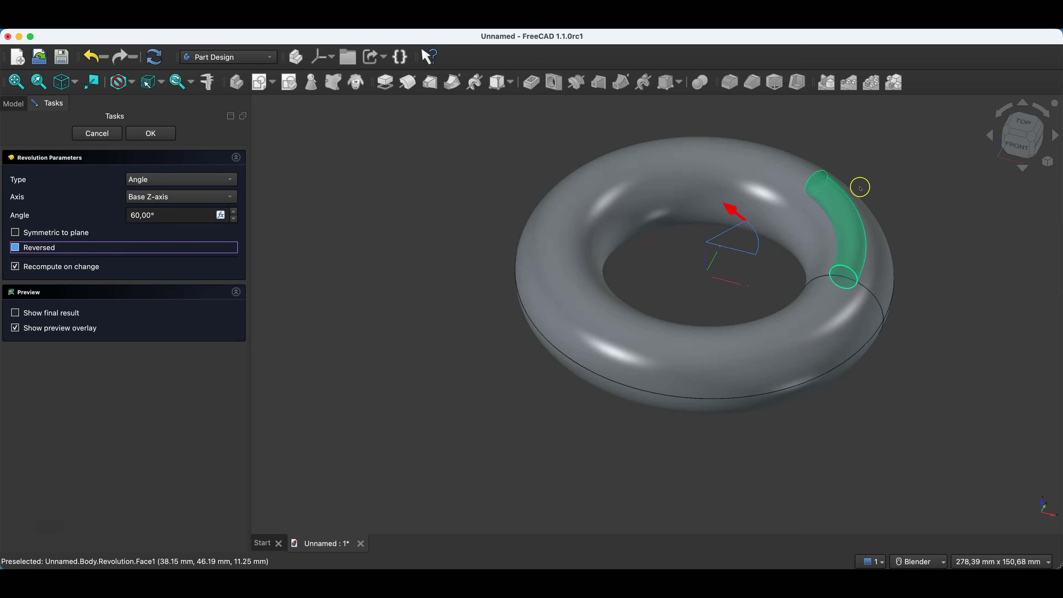
pyautogui.click(10, 247)
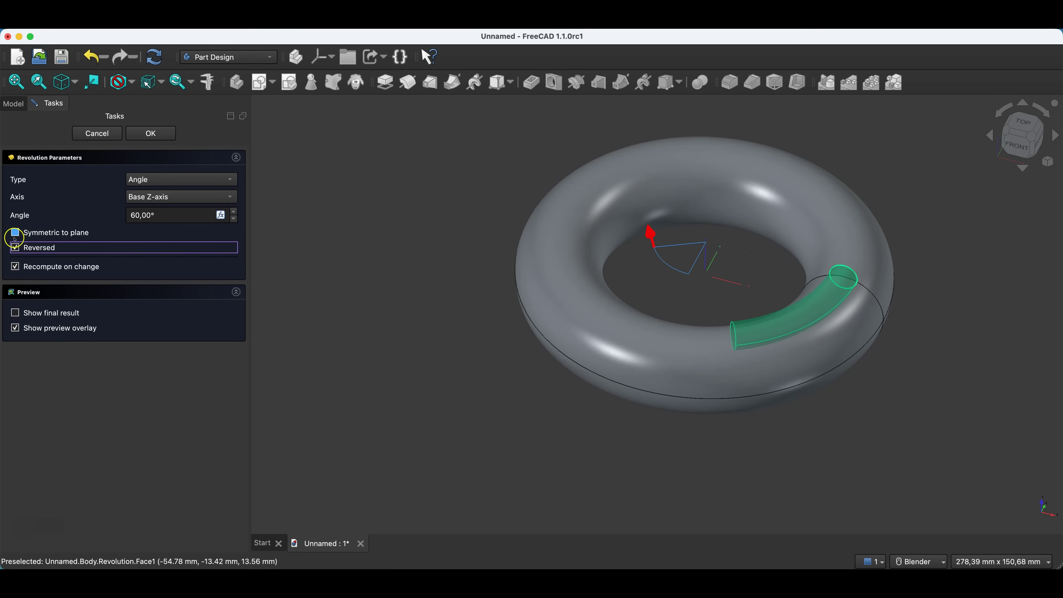
pyautogui.click(15, 233)
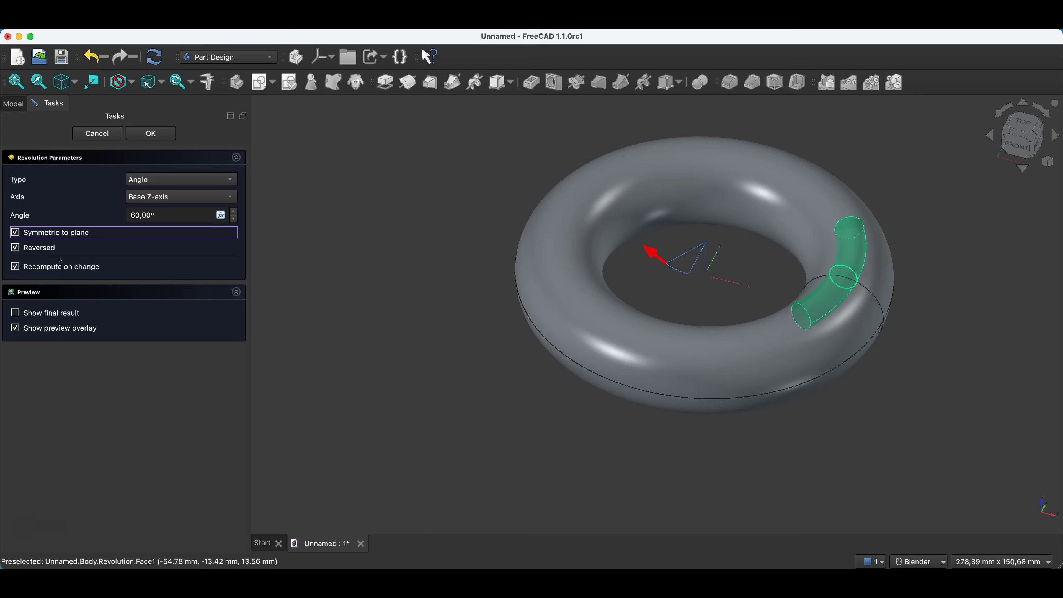
pyautogui.click(148, 134)
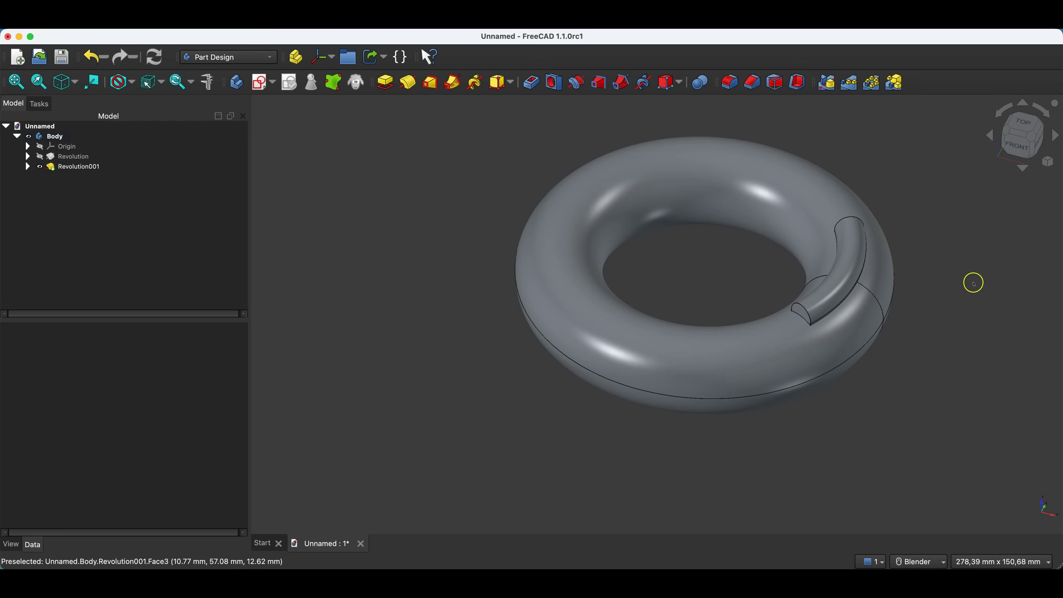
# Start a sketch on the XZ-plane in section view and project the torus face into it as external geometry
pyautogui.moveTo(888, 359); pyautogui.dragTo(780, 319, button='middle')
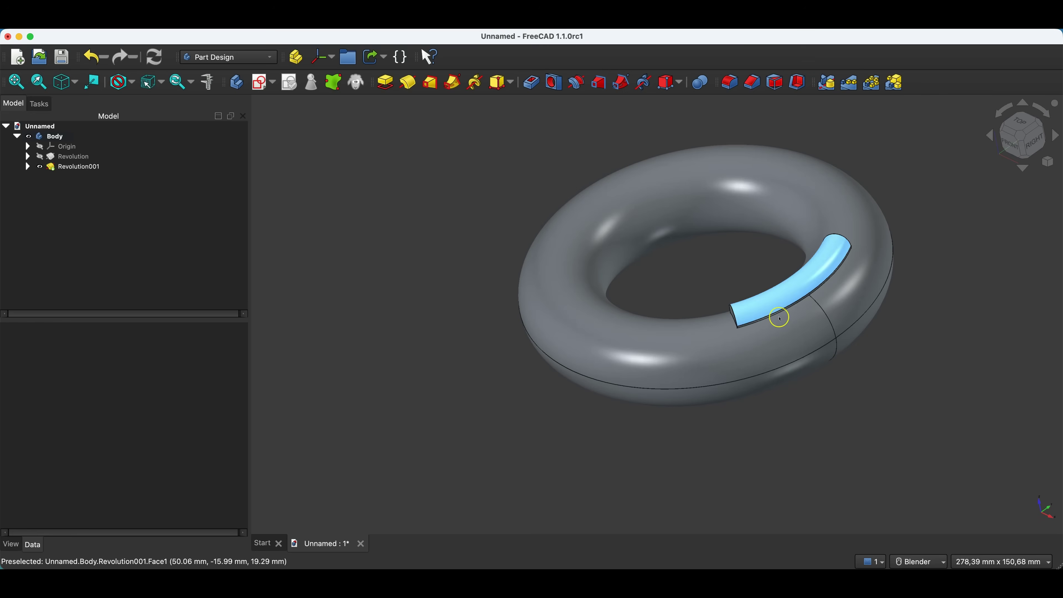
pyautogui.moveTo(688, 261); pyautogui.dragTo(861, 314, button='middle')
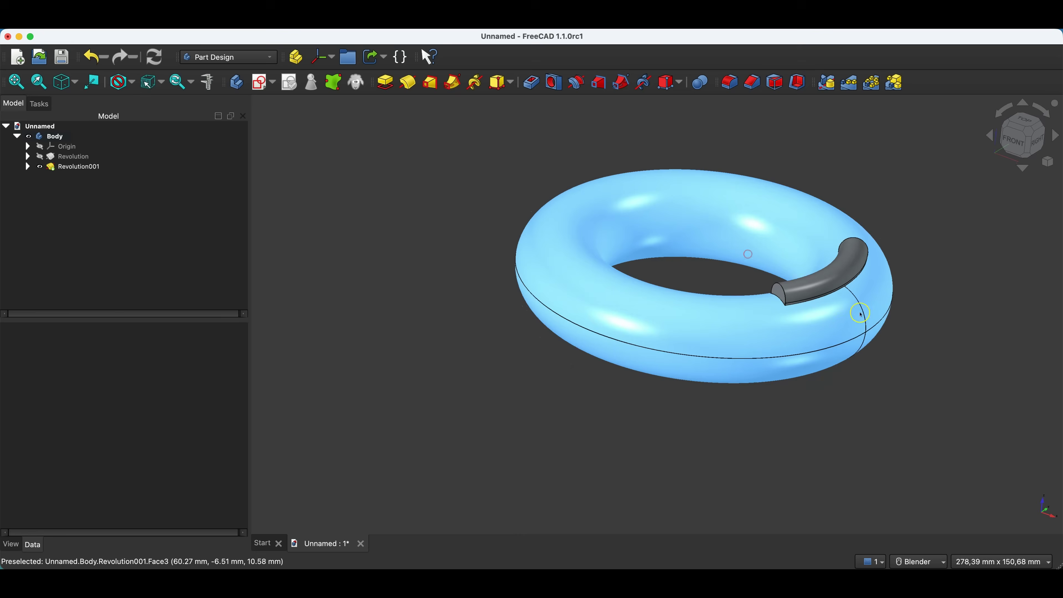
pyautogui.moveTo(826, 399); pyautogui.dragTo(1005, 385, button='middle')
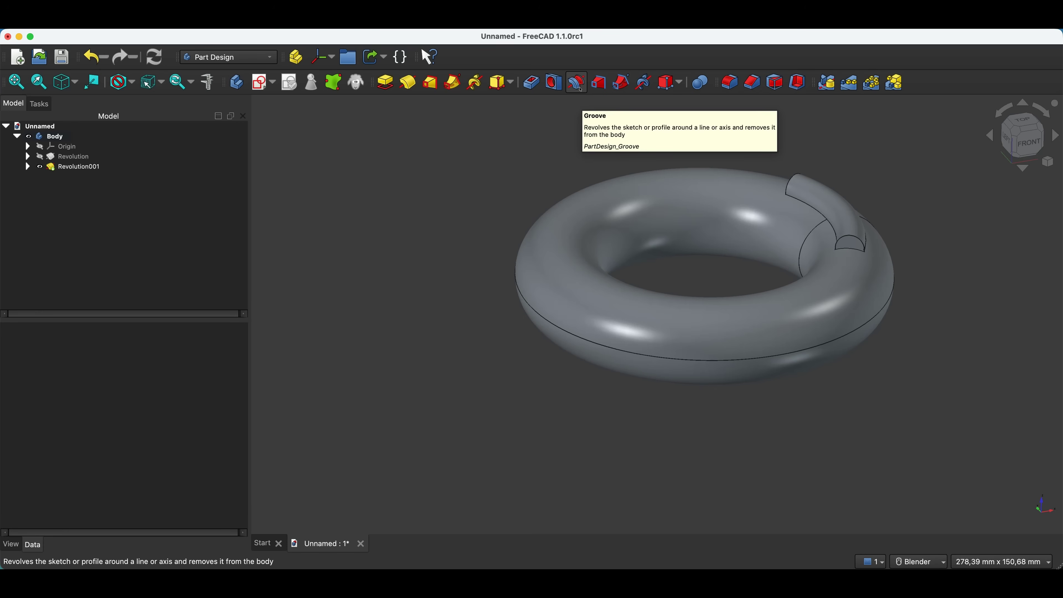
pyautogui.click(257, 83)
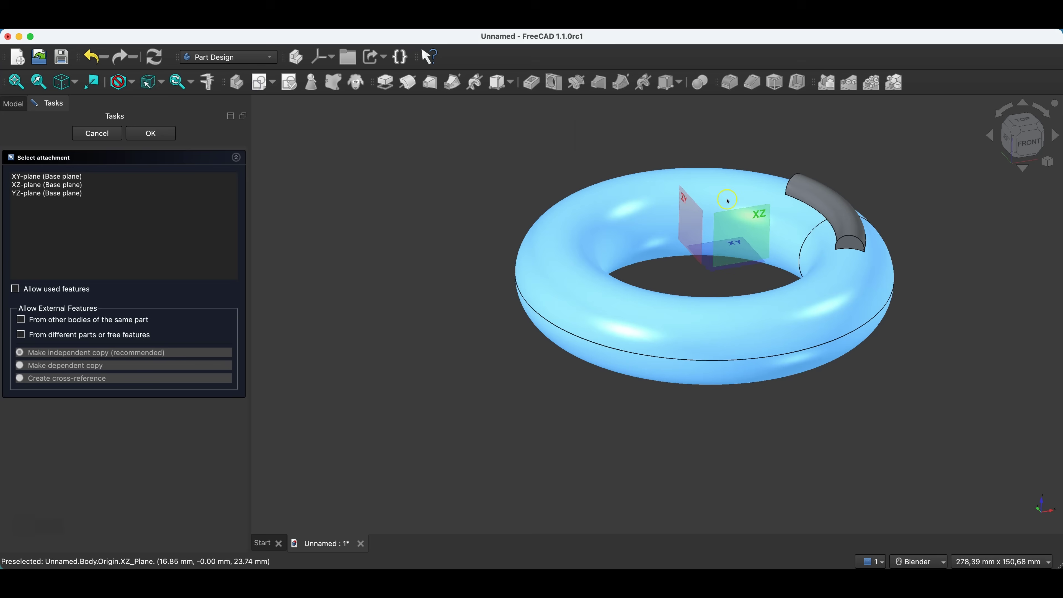
pyautogui.click(737, 226)
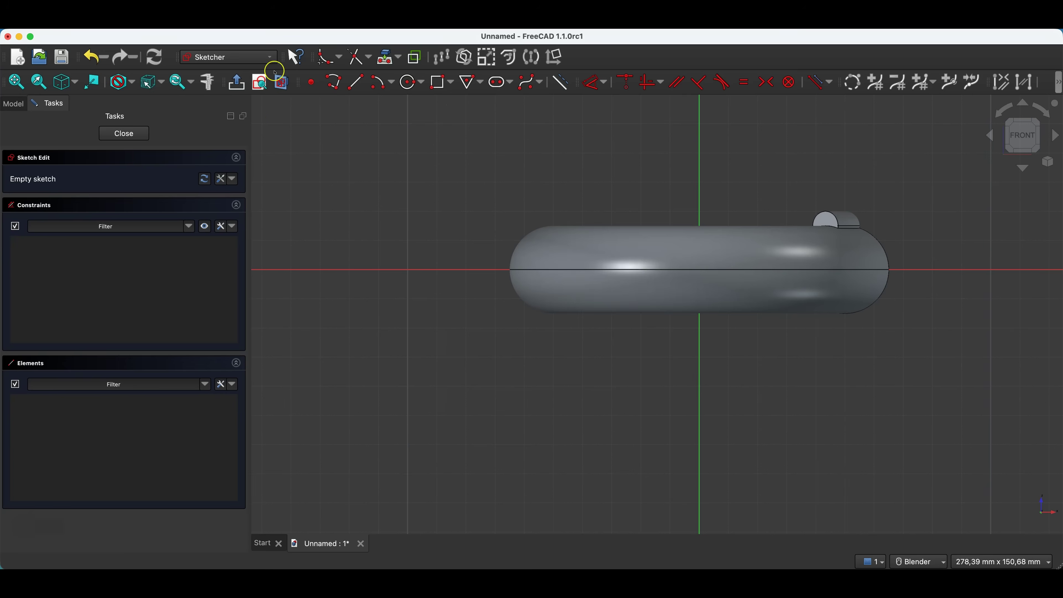
pyautogui.click(282, 82)
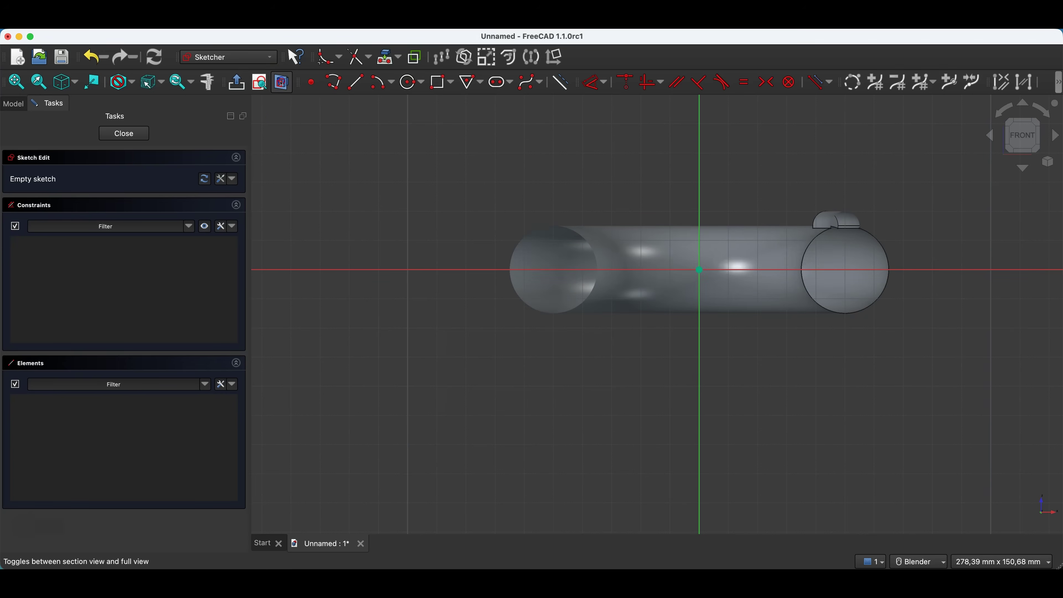
pyautogui.click(389, 57)
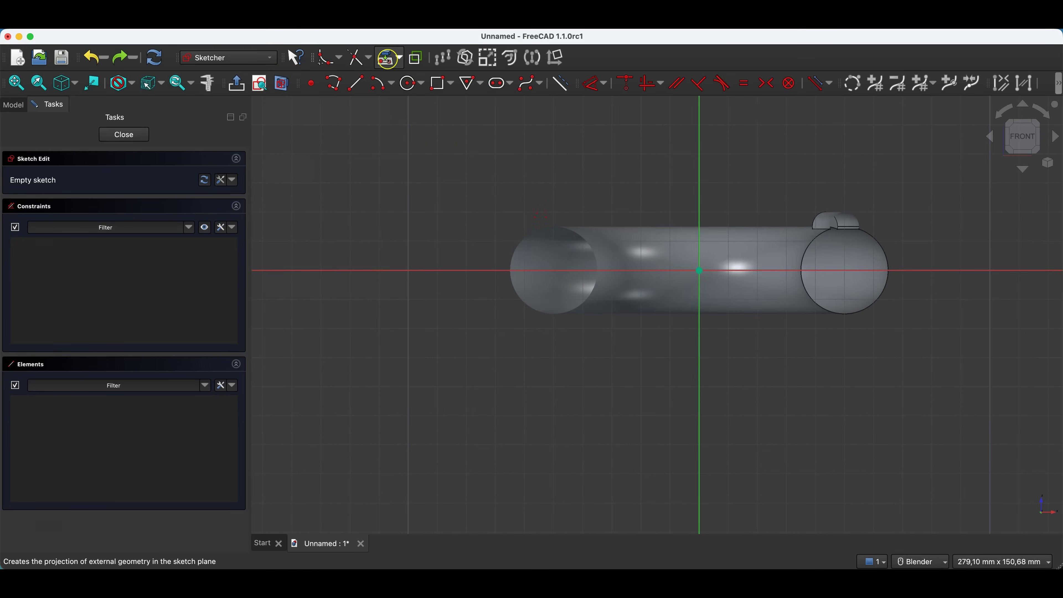
pyautogui.click(389, 59)
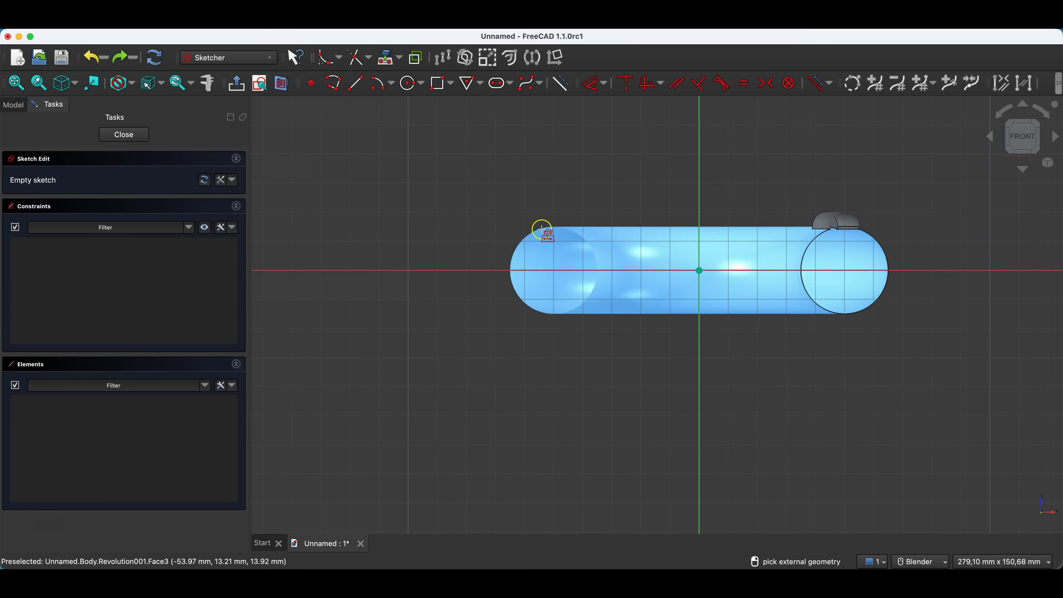
pyautogui.click(541, 221)
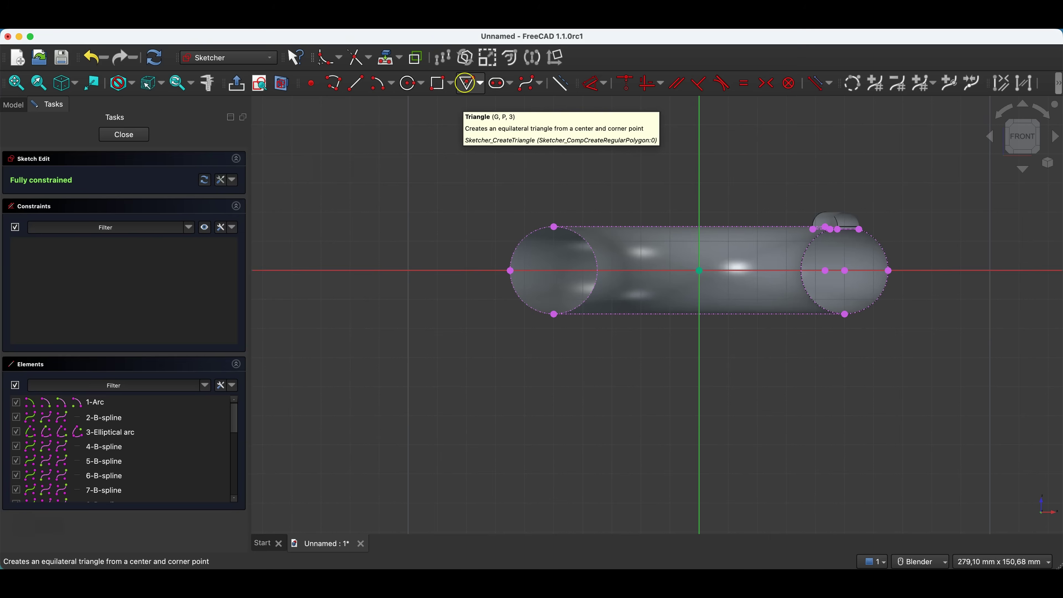
# Draw an equilateral triangle with a 10 mm circumradius, centred on the top point of the torus section opposite the added arc
pyautogui.click(478, 88)
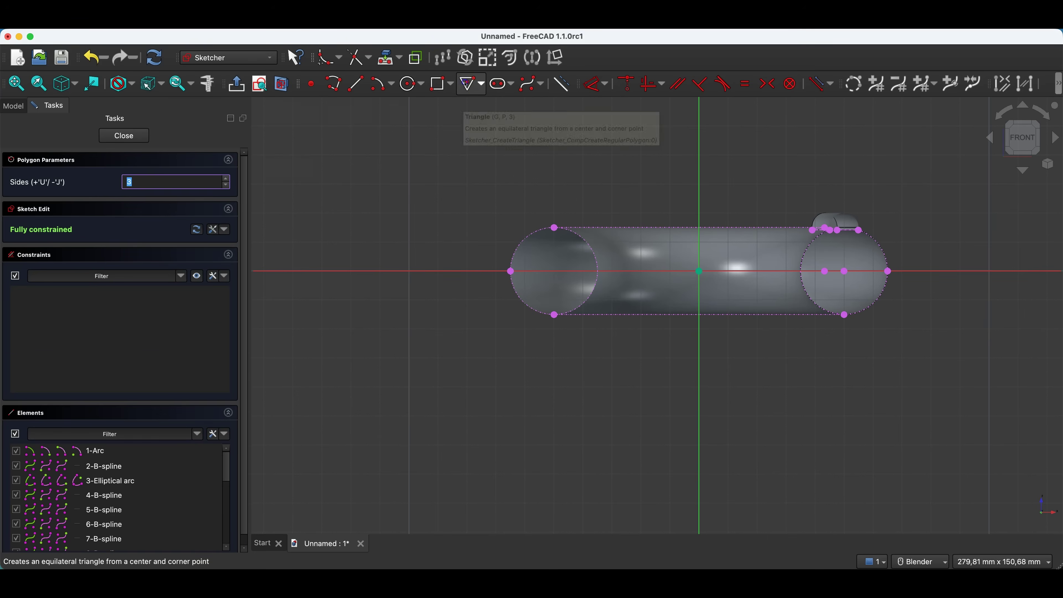
pyautogui.click(554, 228)
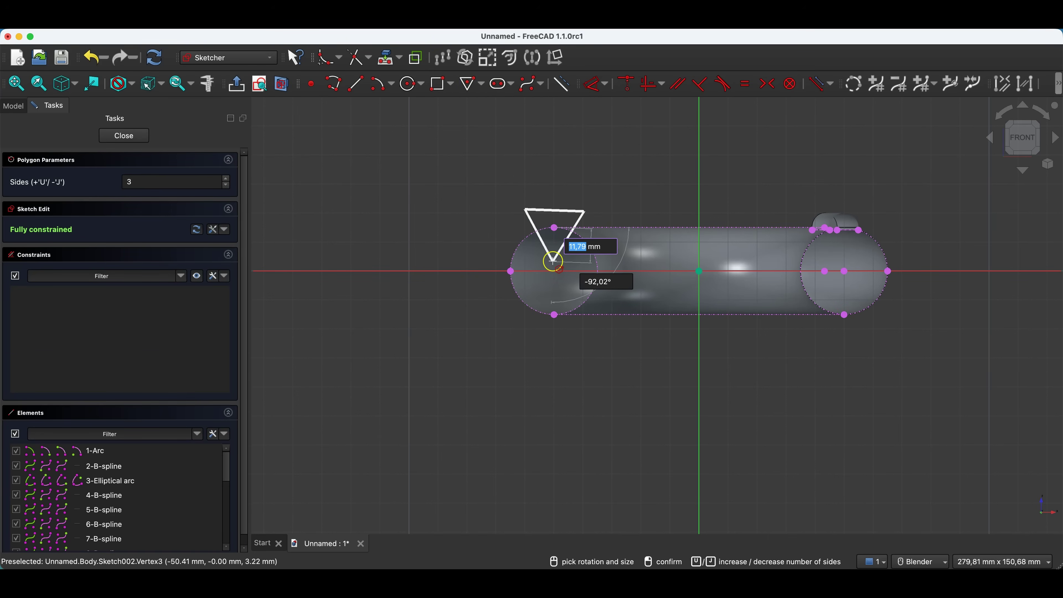
pyautogui.write('10')
pyautogui.press('Tab')
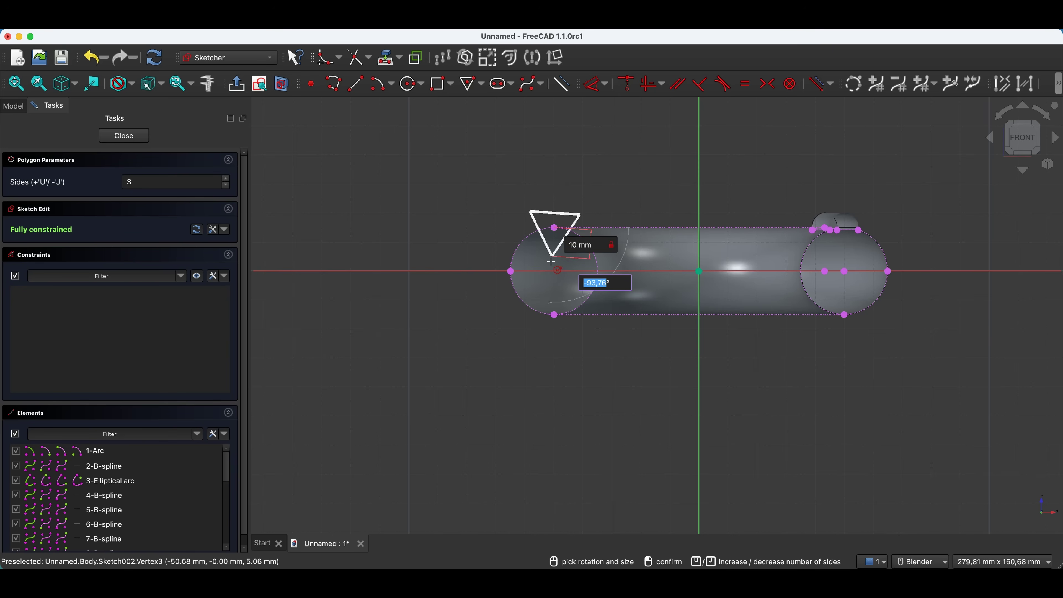
pyautogui.click(552, 263)
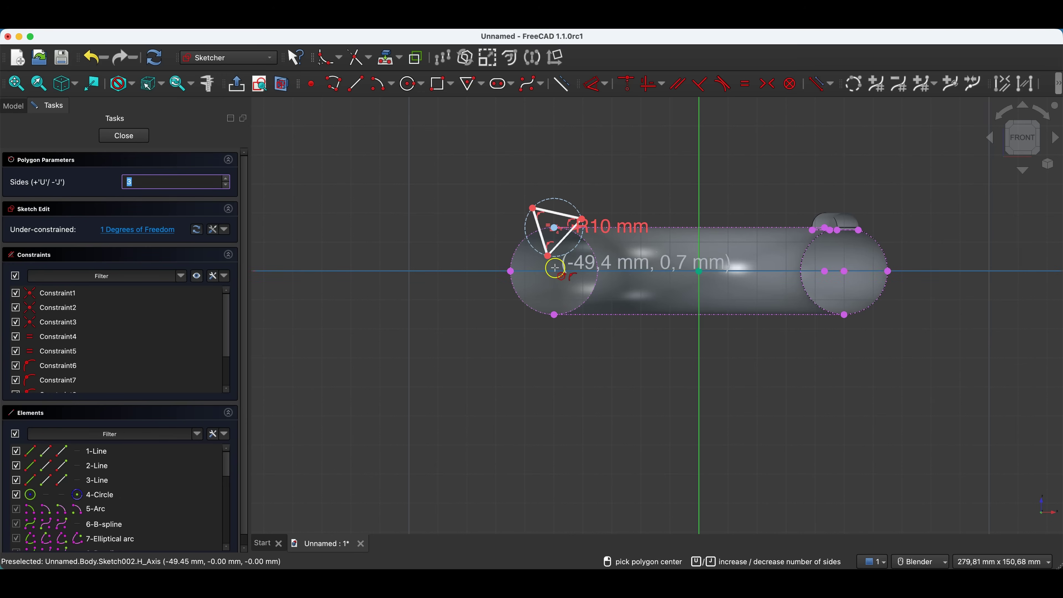
pyautogui.press('Escape')
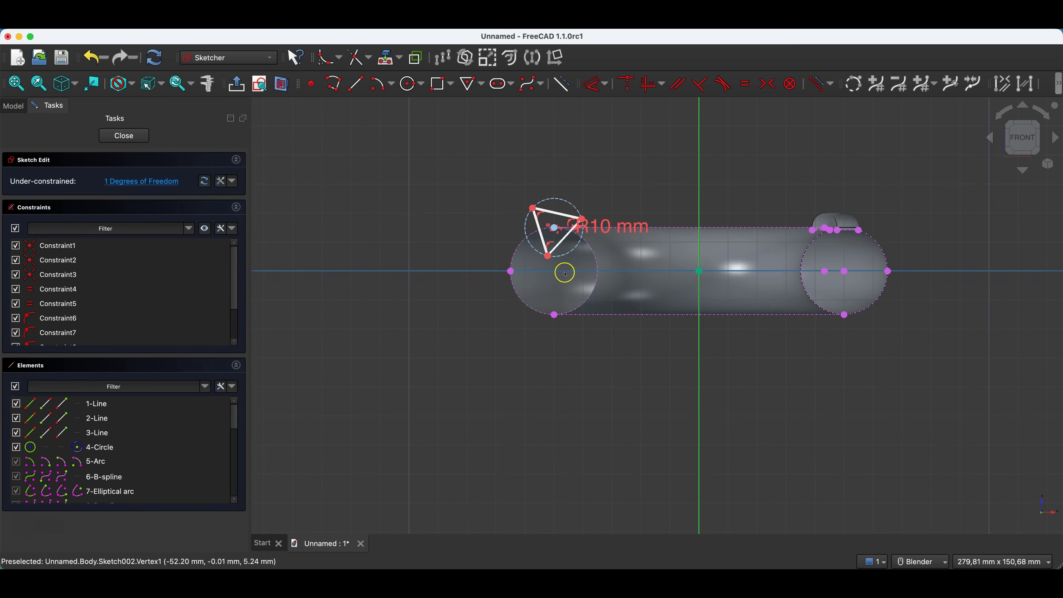
# Align the triangle's lower corner vertically with the bottom point of the torus section and close the sketch
pyautogui.click(548, 258)
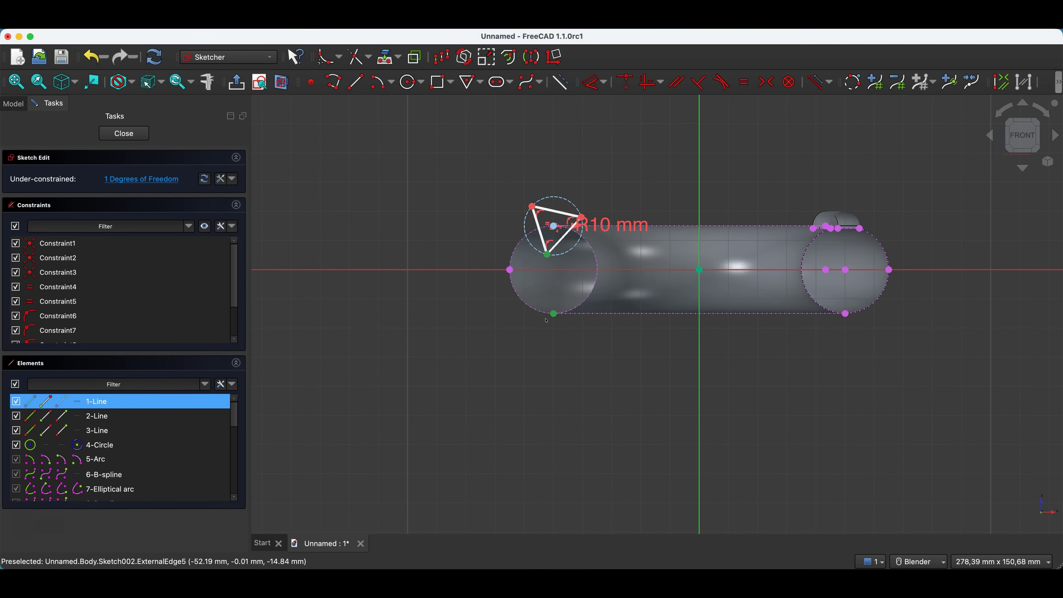
pyautogui.press('v')
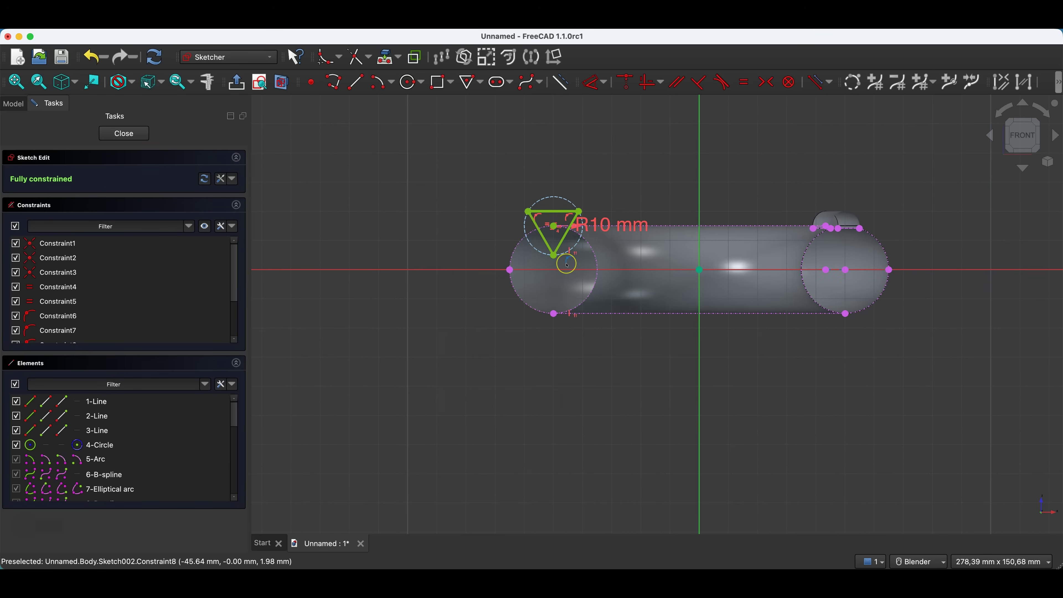
pyautogui.click(125, 134)
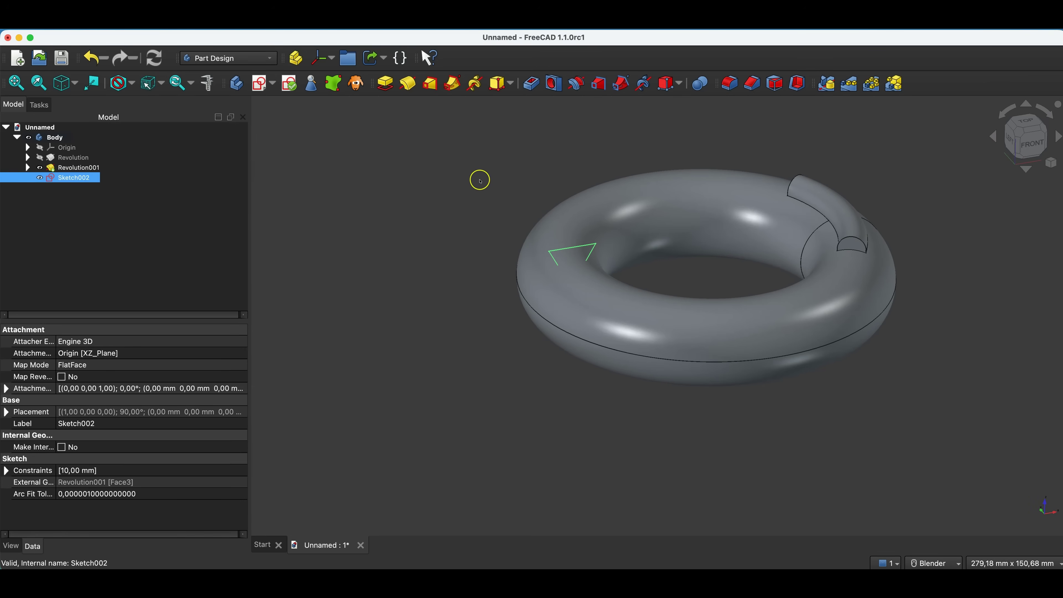
# Cut a 360° groove into the torus from the triangular sketch, revolved about the base Z-axis
pyautogui.click(576, 85)
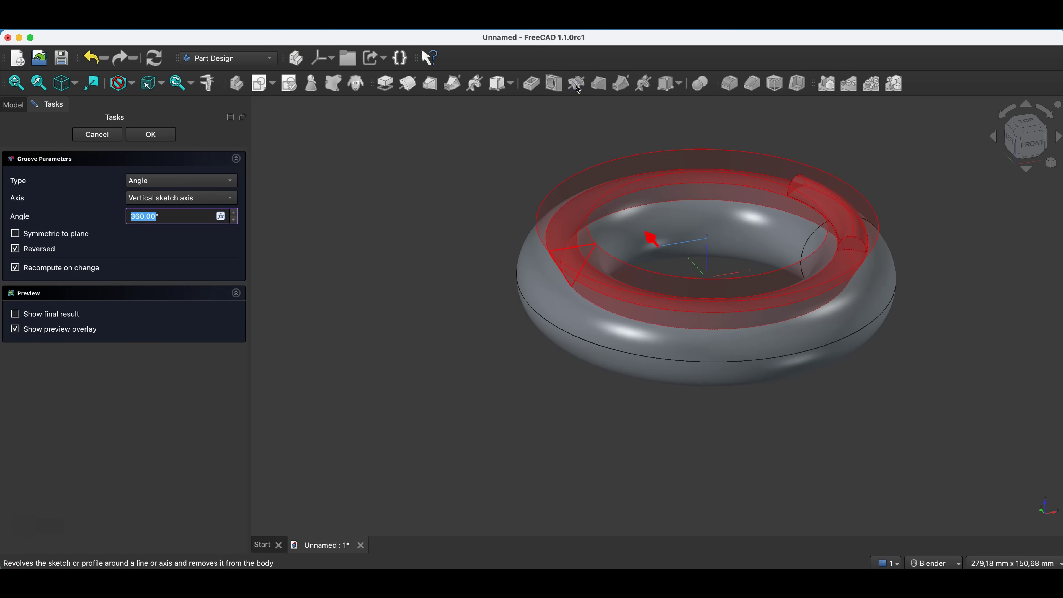
pyautogui.moveTo(752, 381); pyautogui.dragTo(694, 347, button='middle')
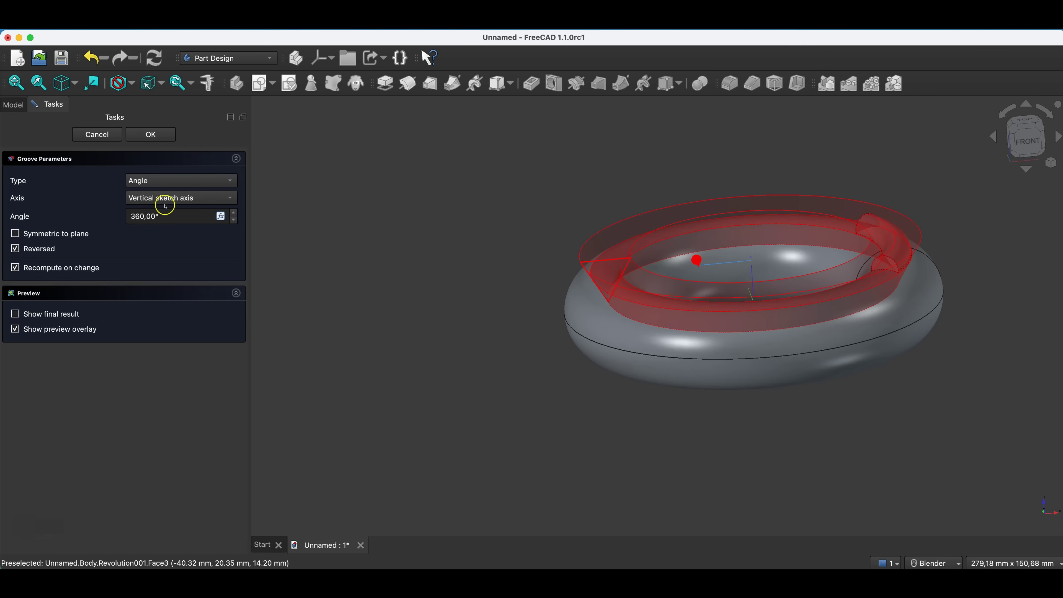
pyautogui.click(179, 202)
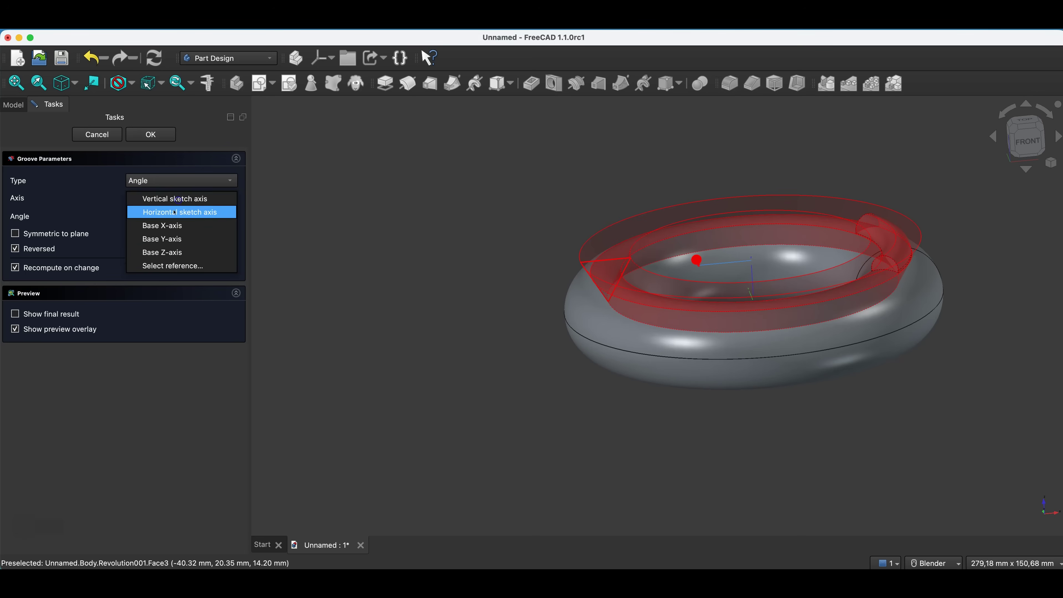
pyautogui.click(162, 253)
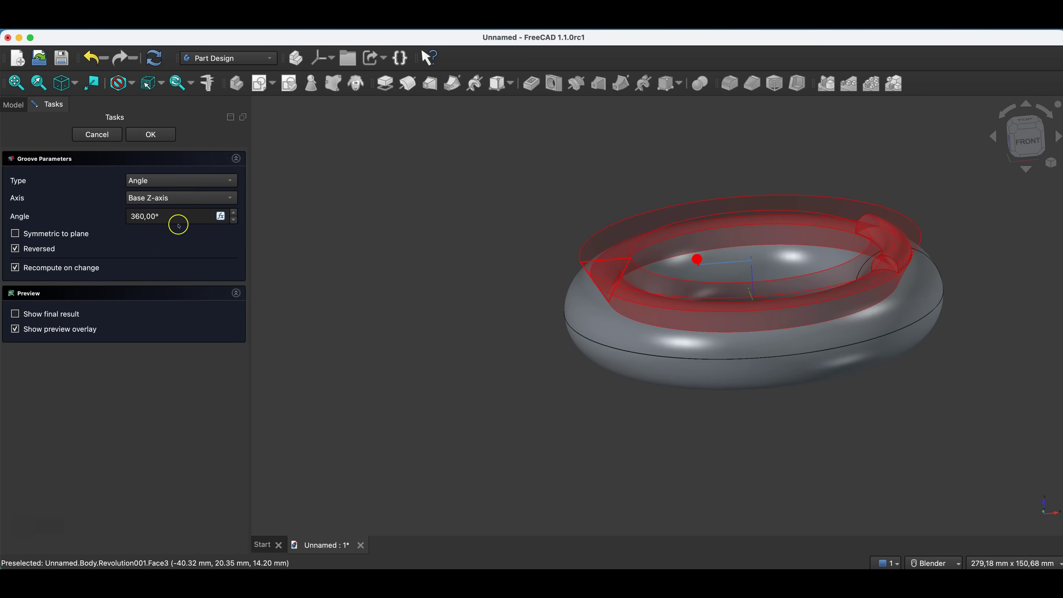
pyautogui.click(153, 135)
pyautogui.moveTo(715, 185); pyautogui.dragTo(717, 245, button='middle')
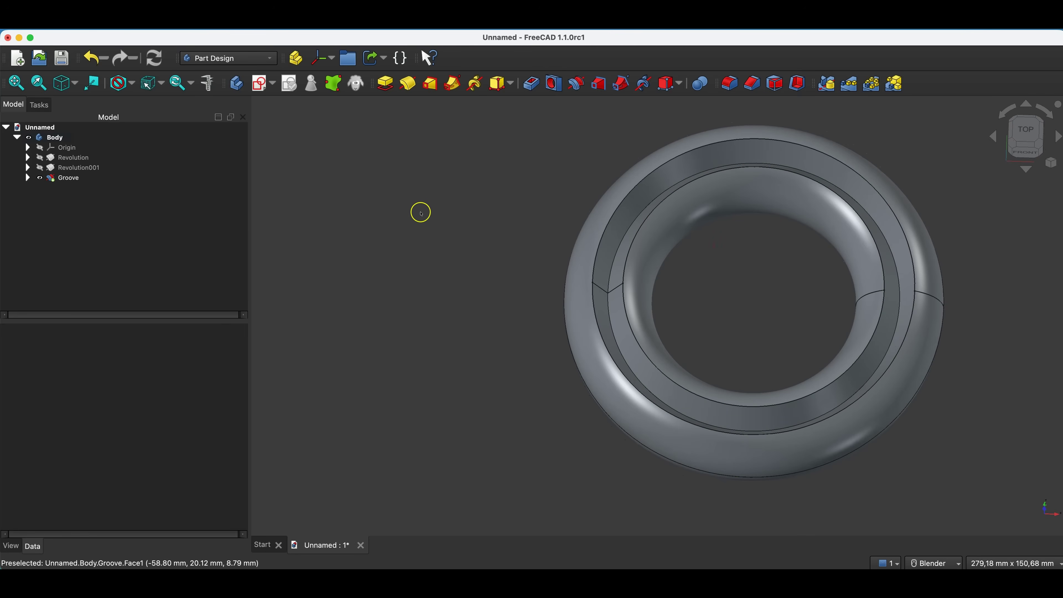
# Edit the groove and set its angle to 60°, keeping the reversed direction
pyautogui.doubleClick(69, 178)
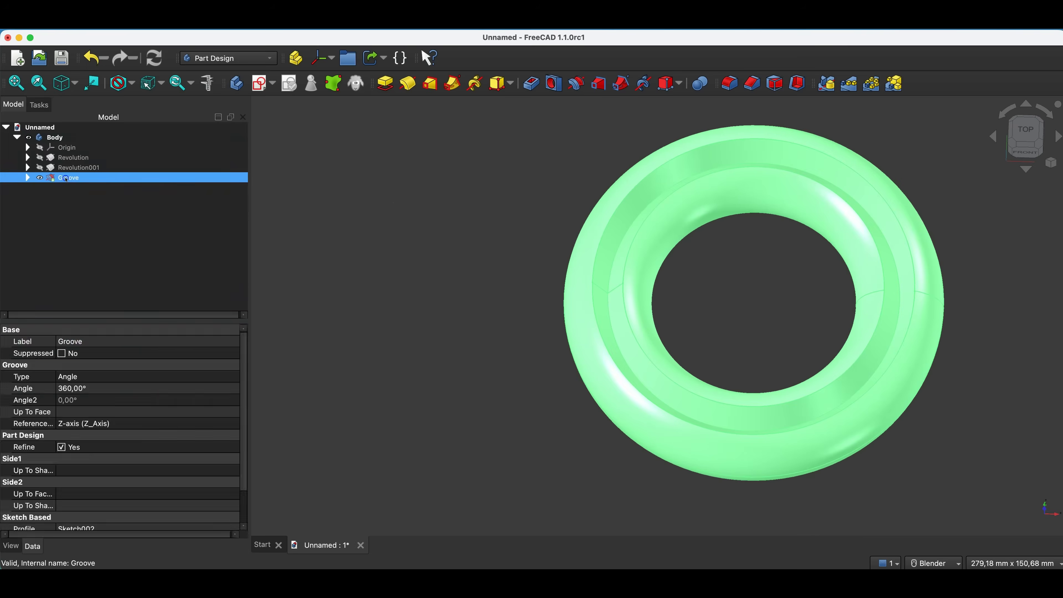
pyautogui.click(139, 216)
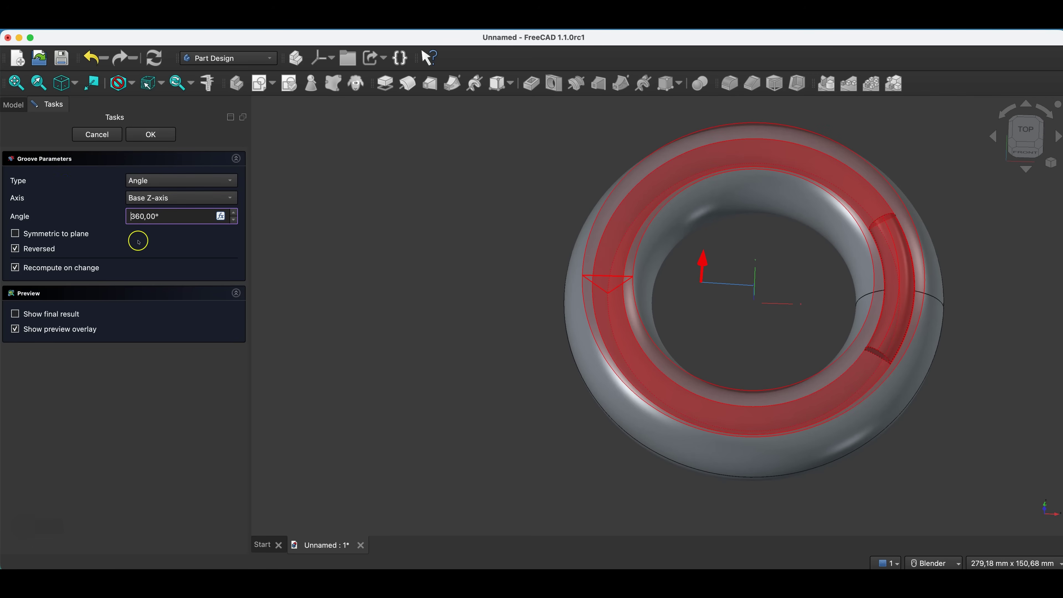
pyautogui.press('BackSpace')
pyautogui.click(122, 246)
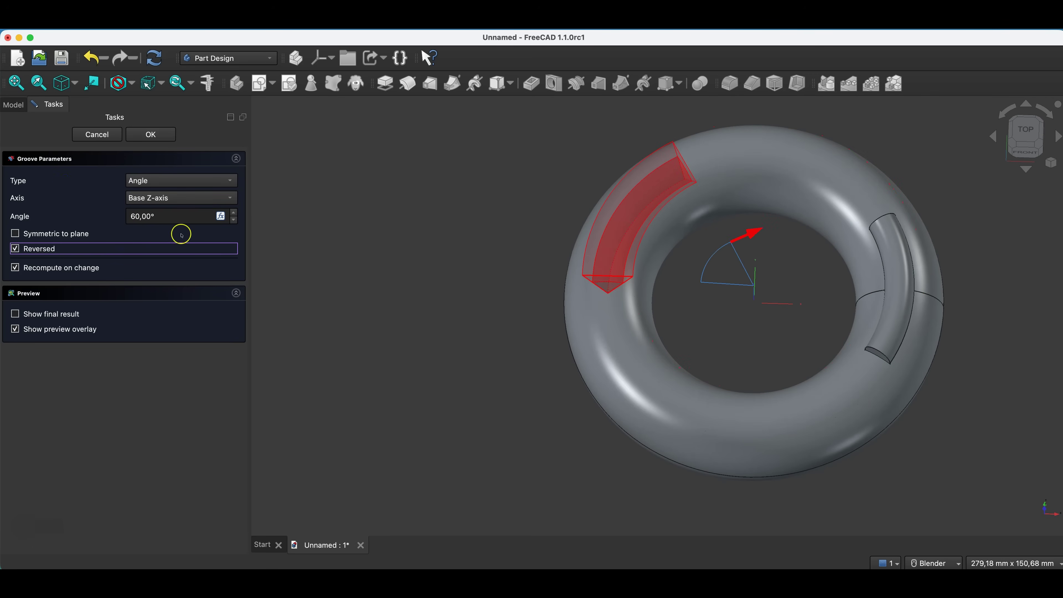
pyautogui.click(155, 135)
pyautogui.moveTo(570, 404); pyautogui.dragTo(642, 377, button='middle')
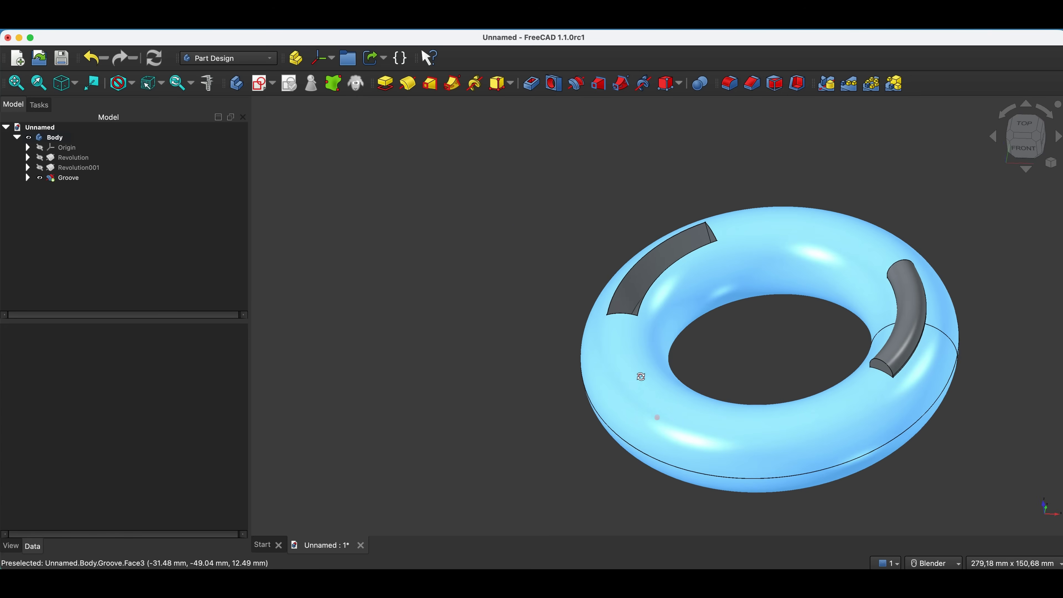
pyautogui.click(531, 312)
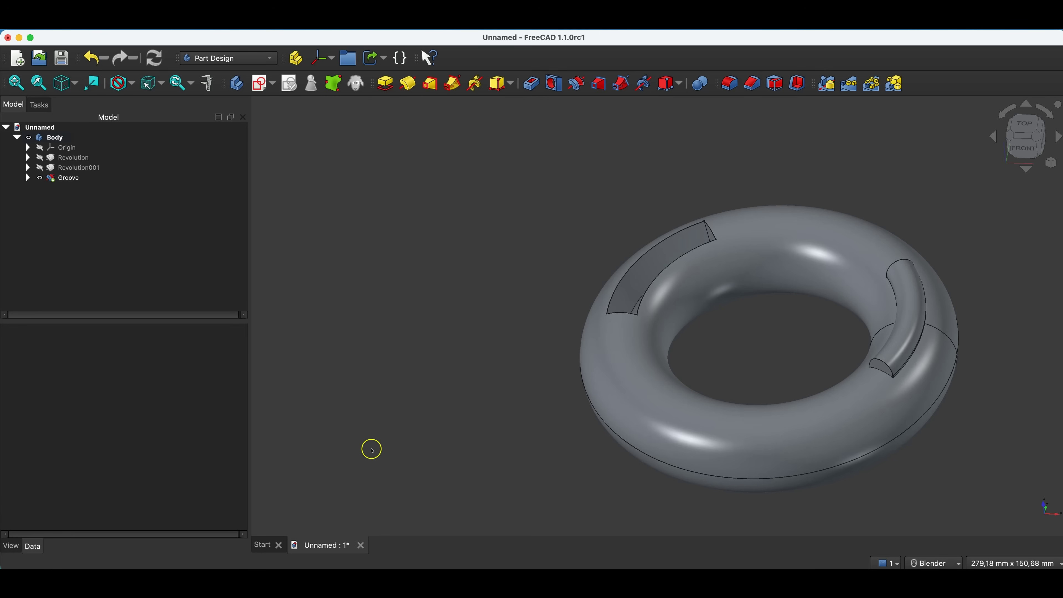
# Close the torus document without saving and create a new parametric body file
pyautogui.click(361, 545)
pyautogui.click(484, 318)
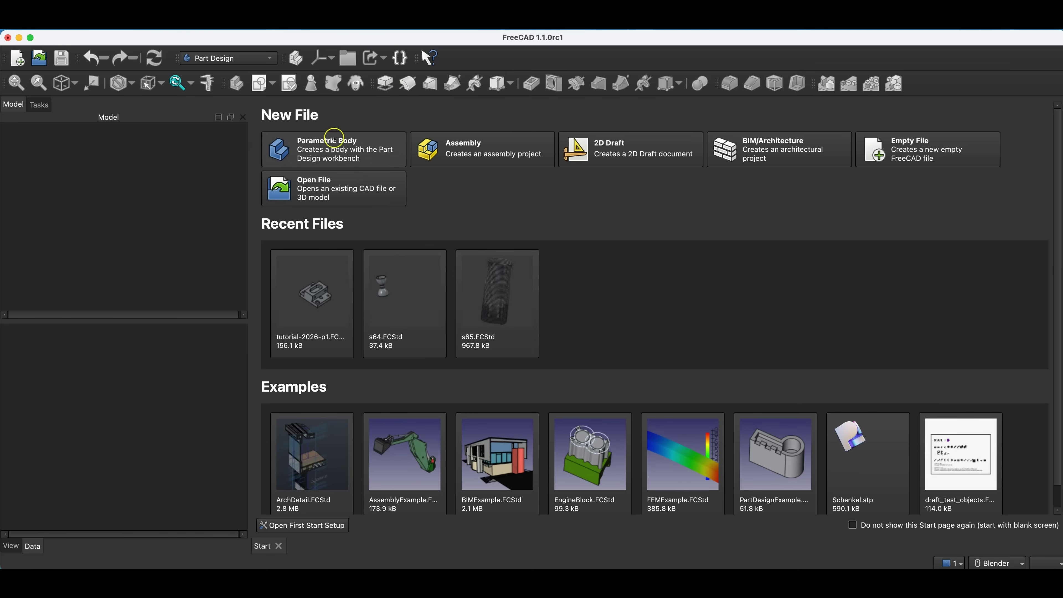
pyautogui.click(340, 145)
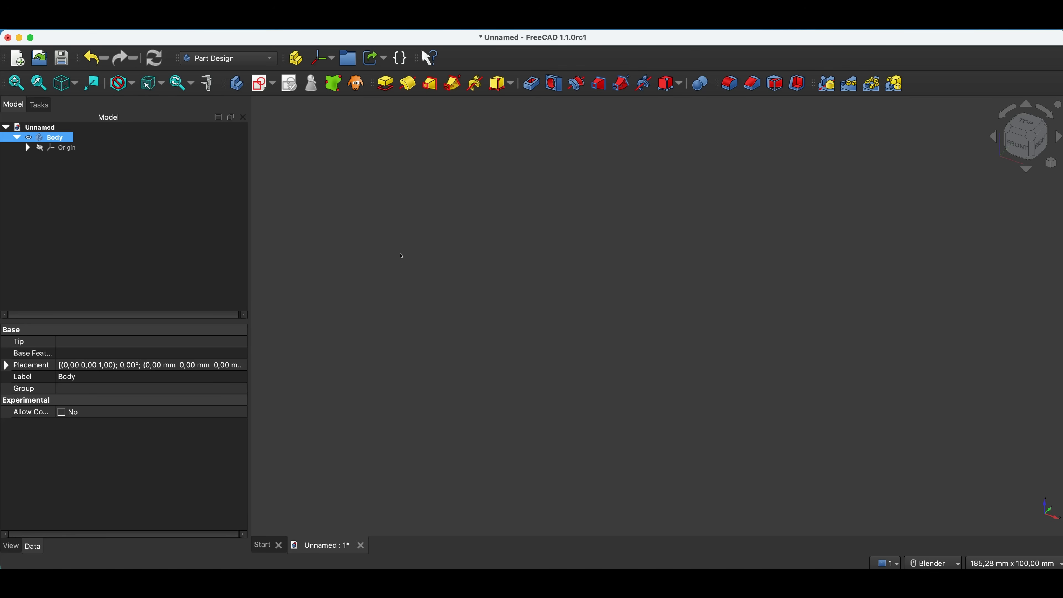
# Sketch a 100 mm diameter circle centred on the origin of the XY-plane and close the sketch
pyautogui.click(265, 89)
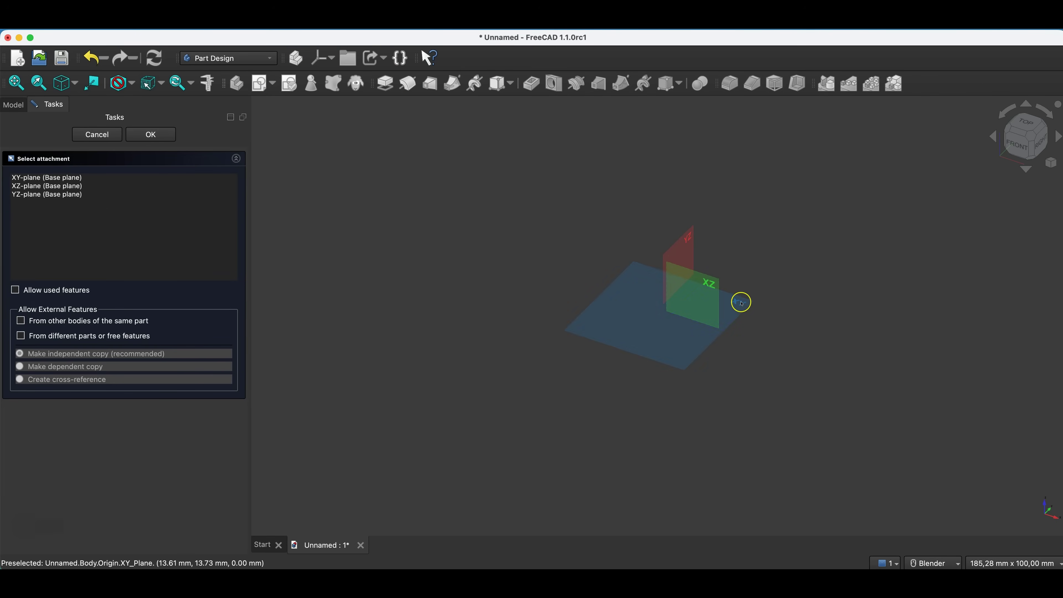
pyautogui.click(742, 303)
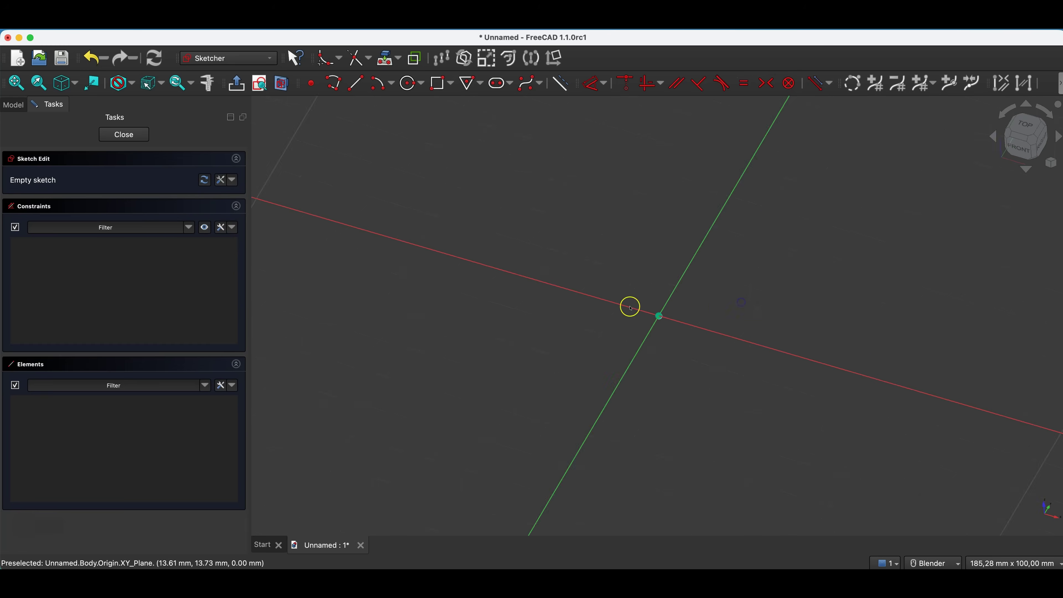
pyautogui.click(409, 84)
pyautogui.click(659, 317)
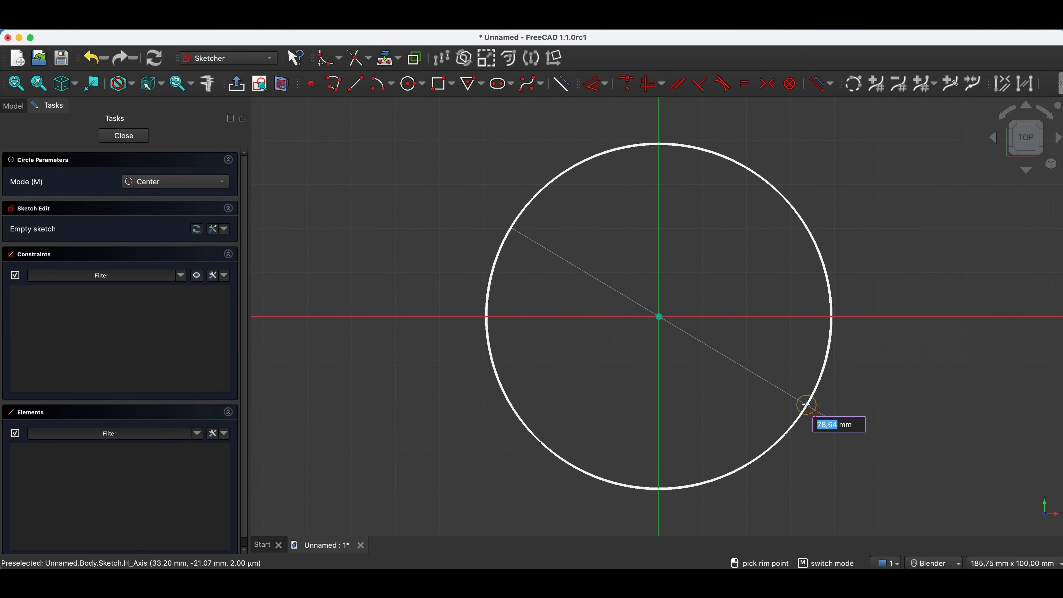
pyautogui.write('100')
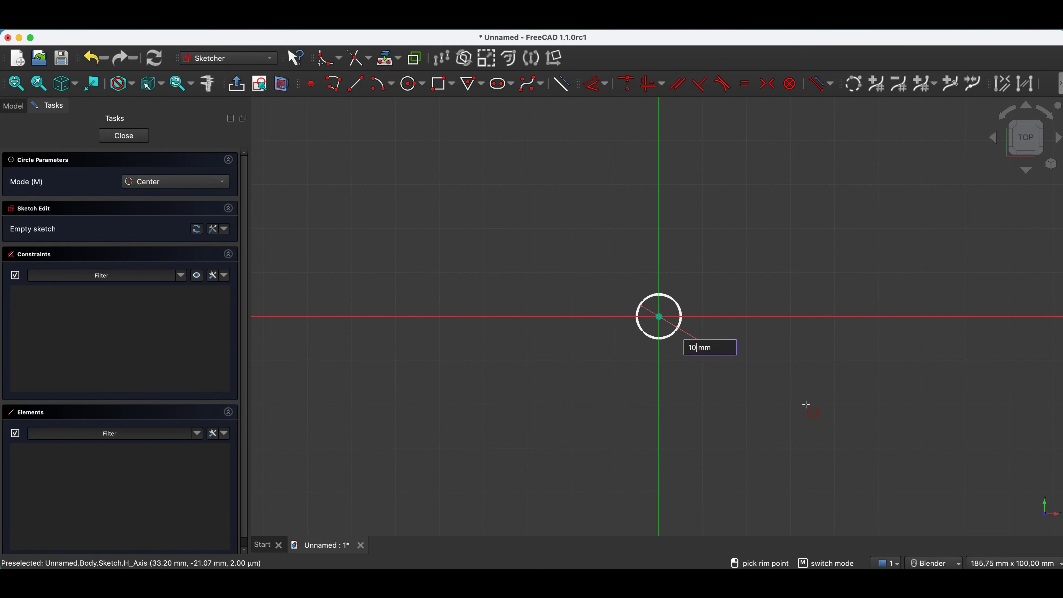
pyautogui.press('Return')
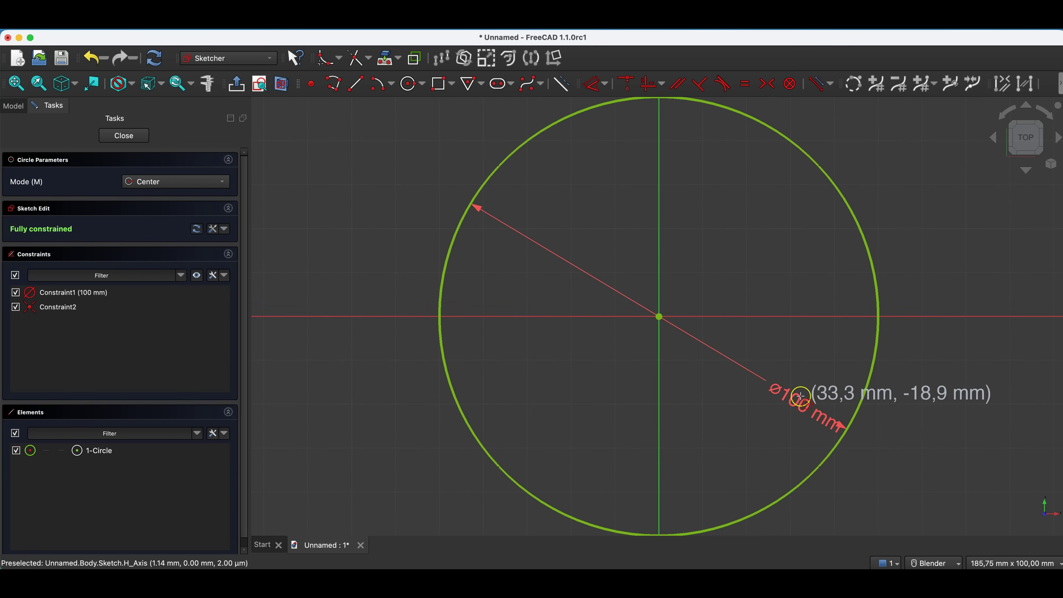
pyautogui.click(145, 135)
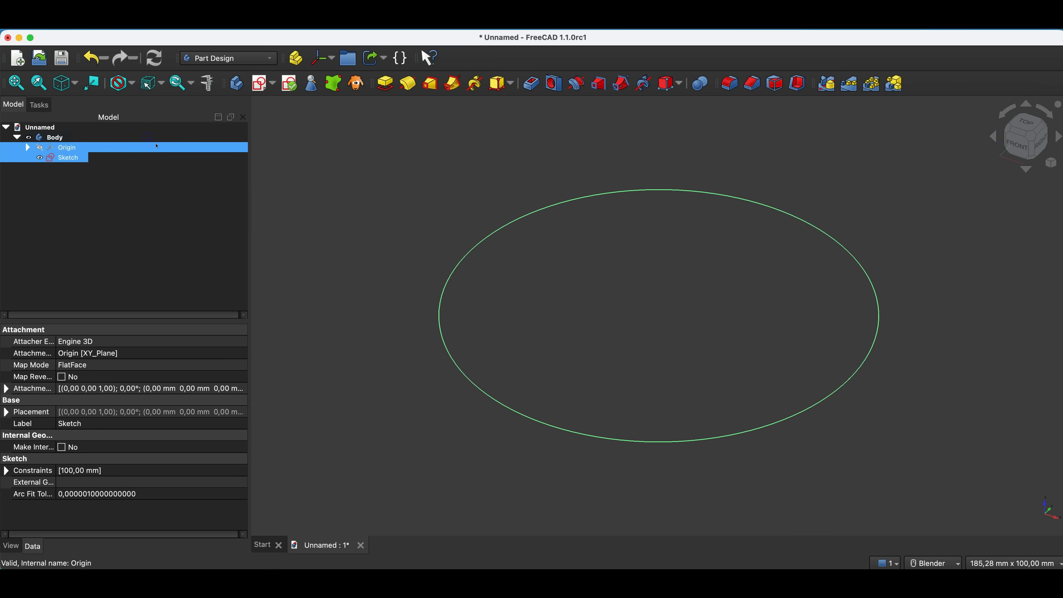
# Pad the circle sketch to a length of 15 mm
pyautogui.click(386, 85)
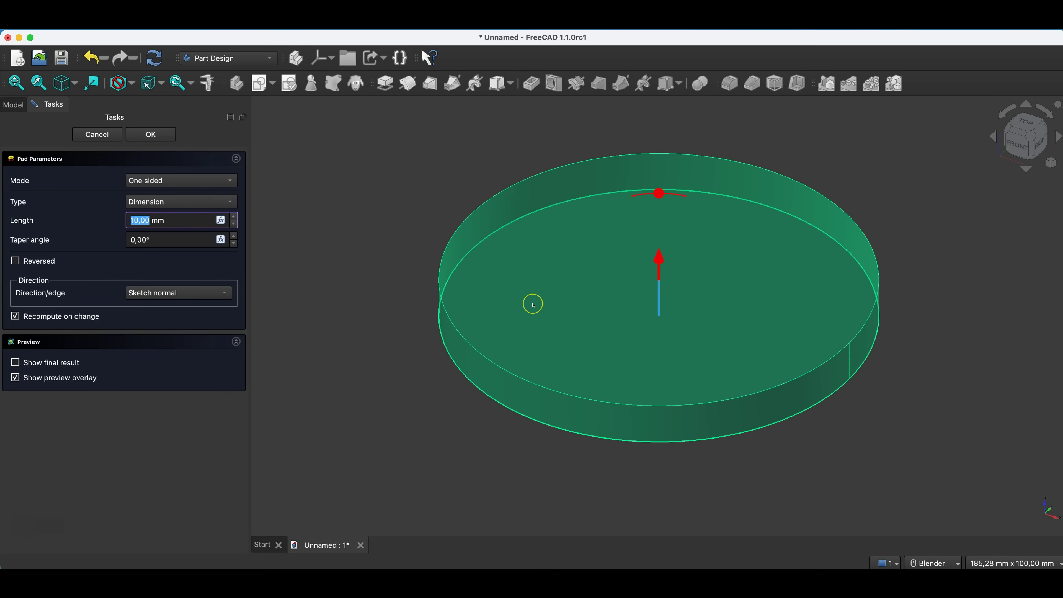
pyautogui.write('15')
pyautogui.press('Return')
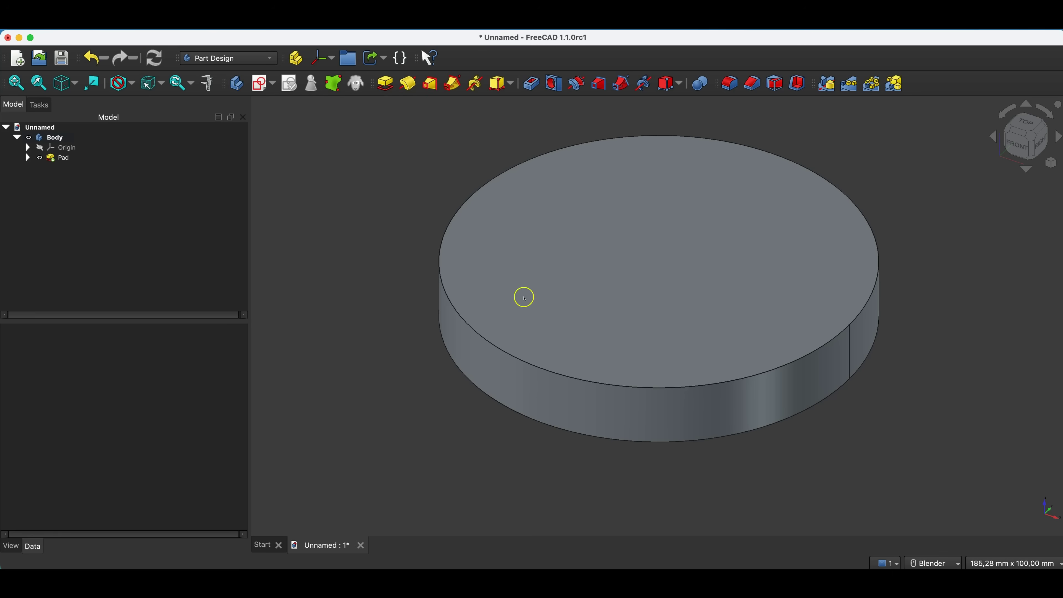
pyautogui.scroll(-2, 626, 276)
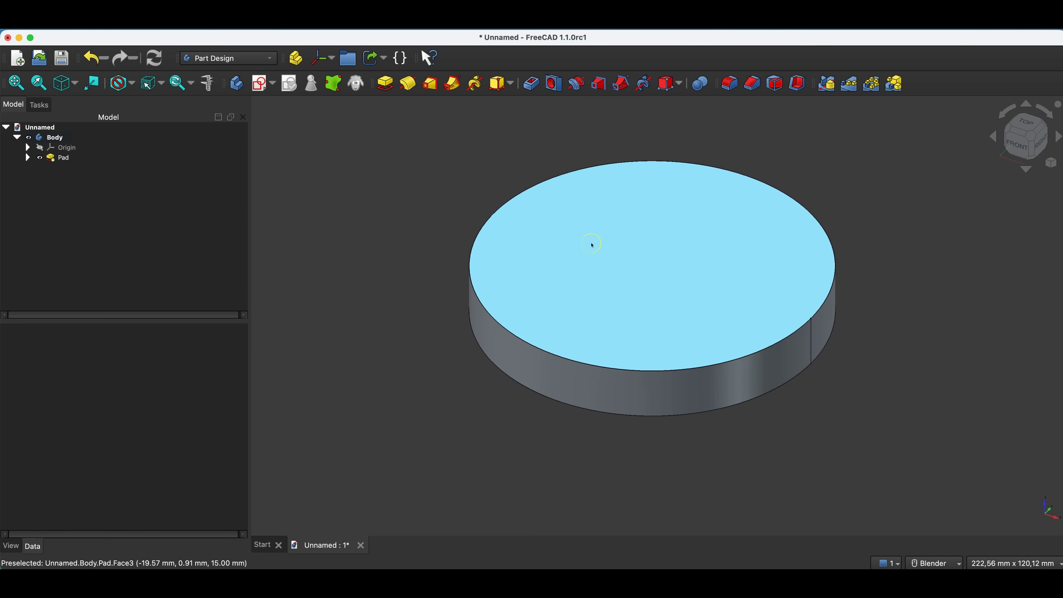
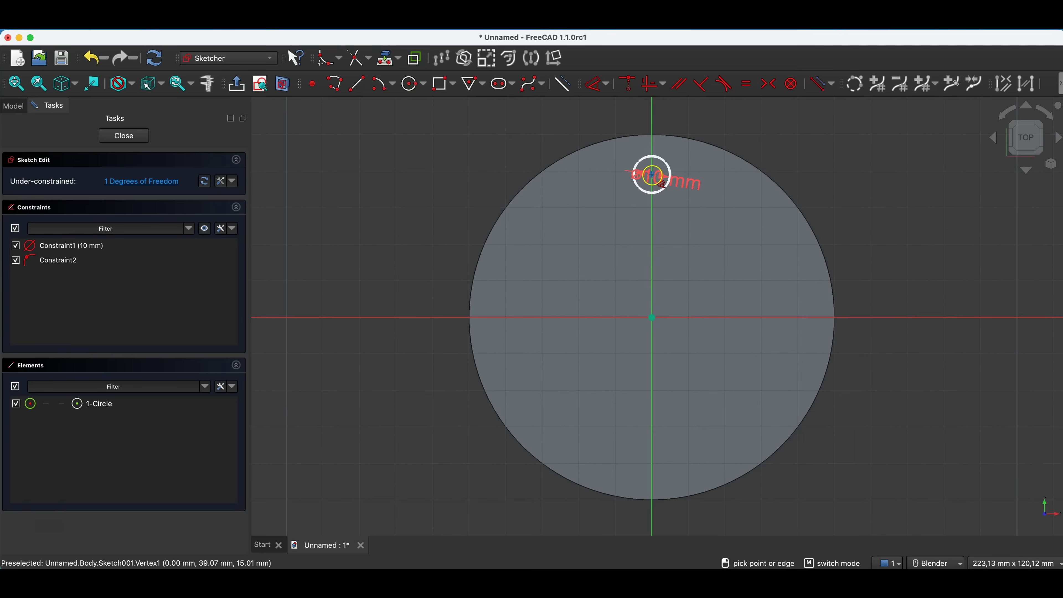
# Dimension the 10 mm circle's centre 35 mm vertically from the origin and close the sketch
pyautogui.click(653, 175)
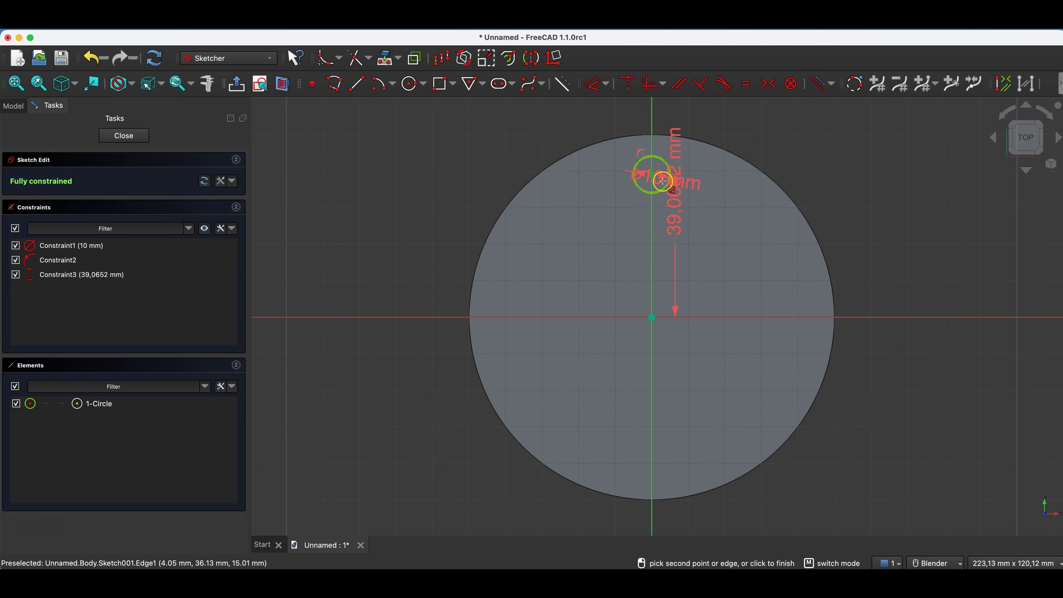
pyautogui.click(763, 254)
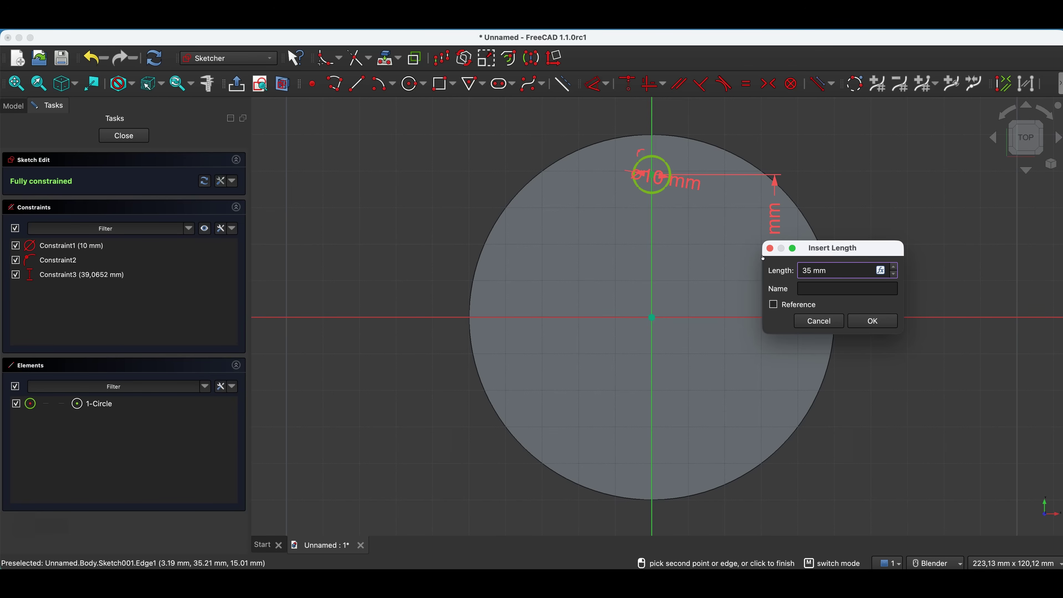
pyautogui.press('Return')
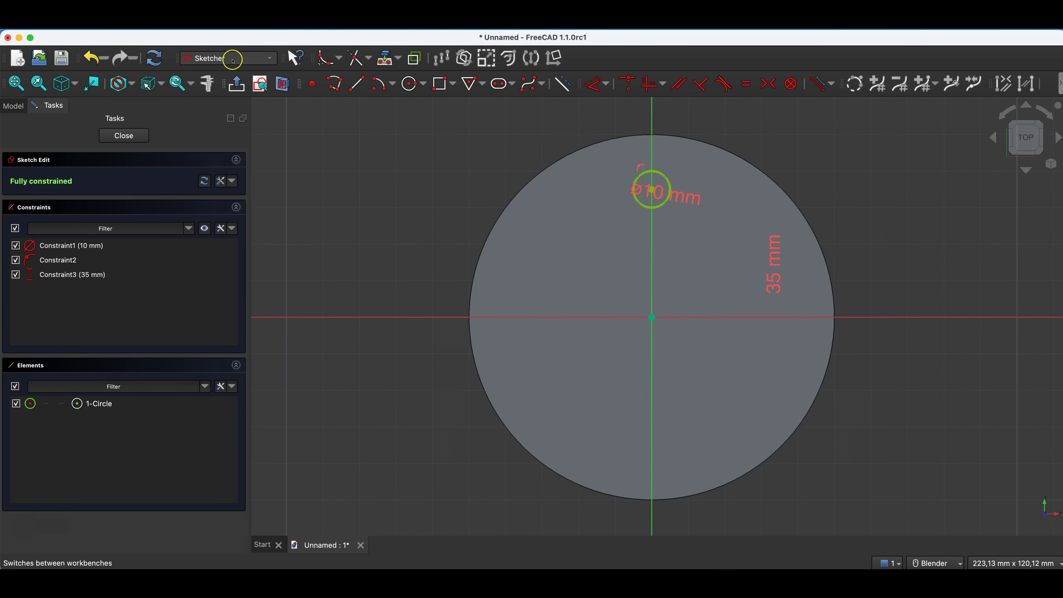
pyautogui.click(140, 136)
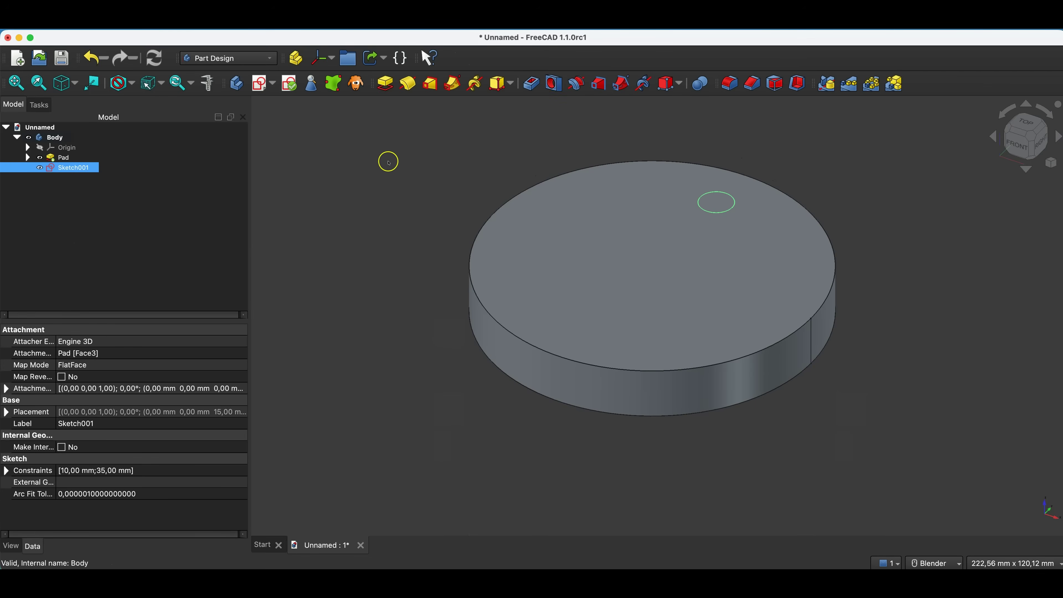
# Cut the 10 mm circle through the disc with a one-sided pocket of type To first
pyautogui.click(528, 85)
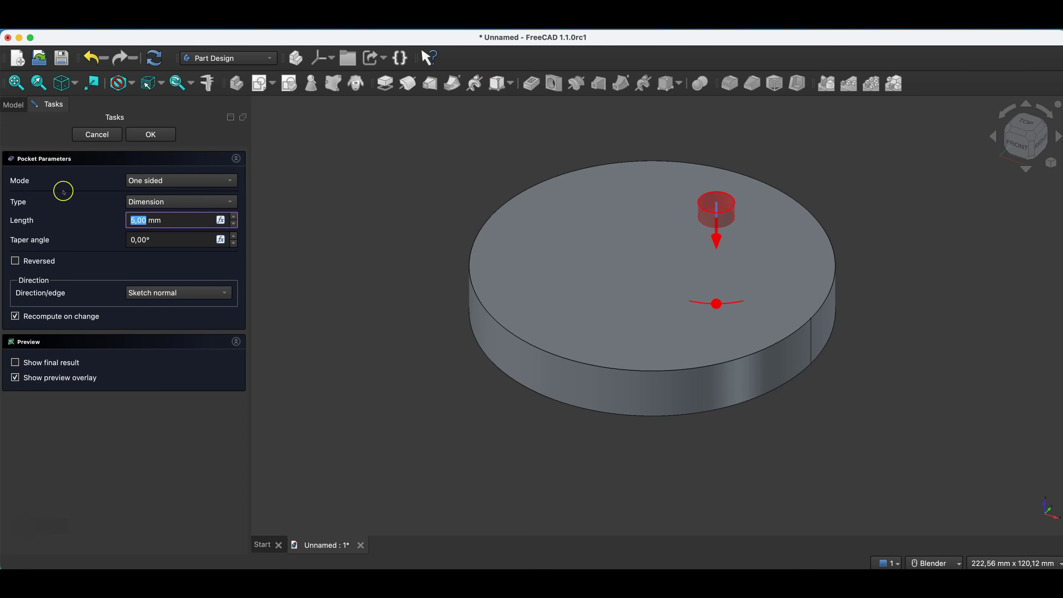
pyautogui.click(159, 203)
pyautogui.click(168, 228)
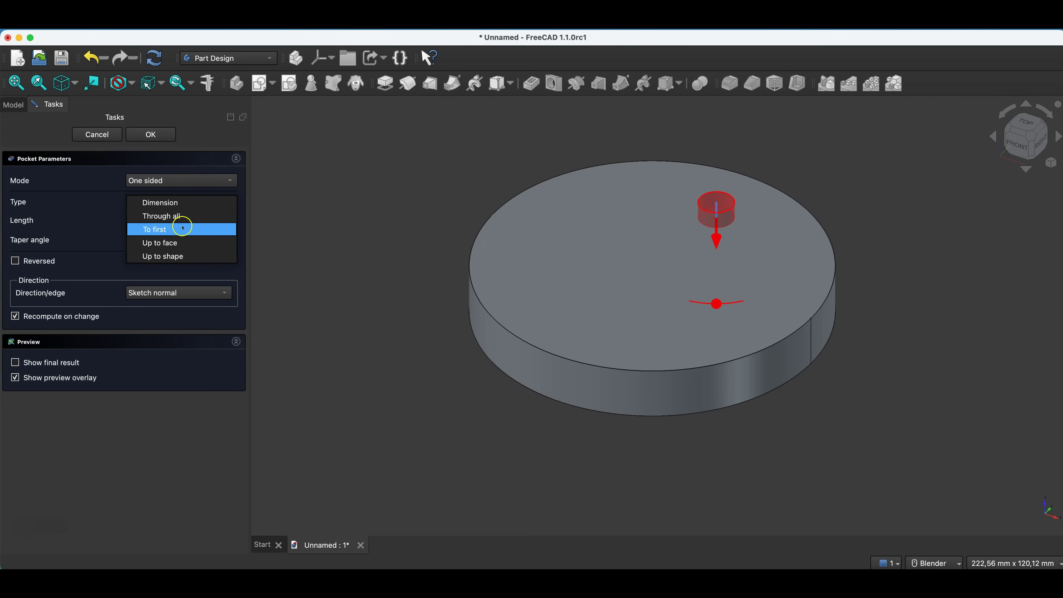
pyautogui.click(177, 228)
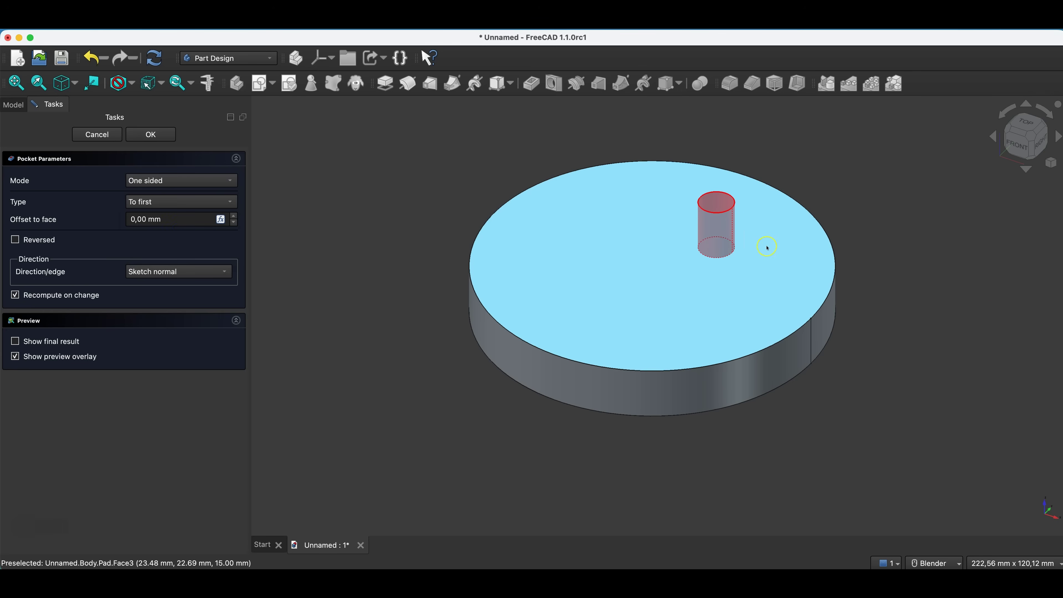
pyautogui.moveTo(925, 304); pyautogui.dragTo(743, 199, button='middle')
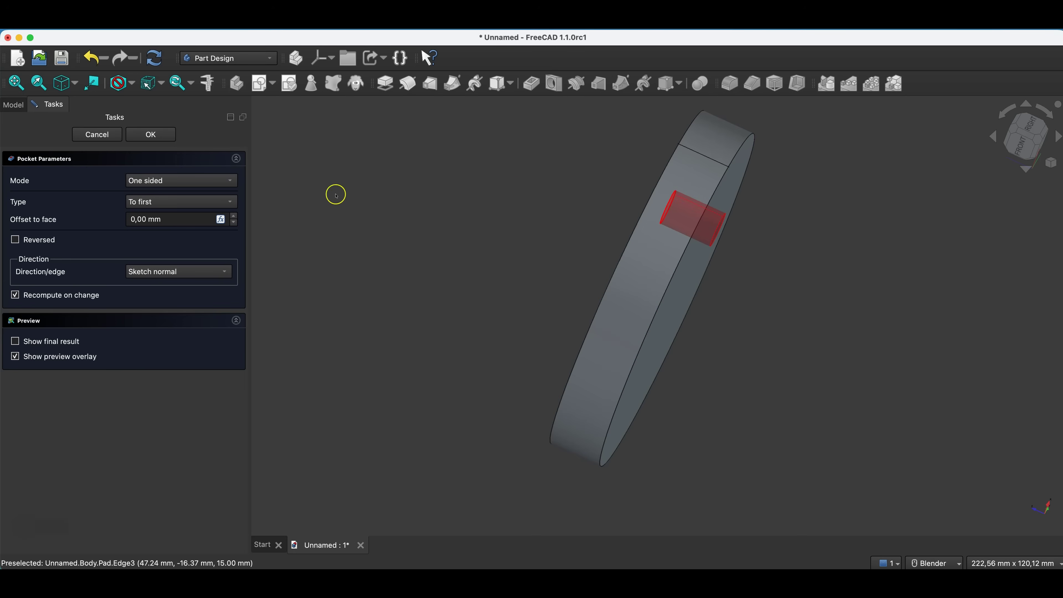
pyautogui.moveTo(596, 149); pyautogui.dragTo(710, 193, button='middle')
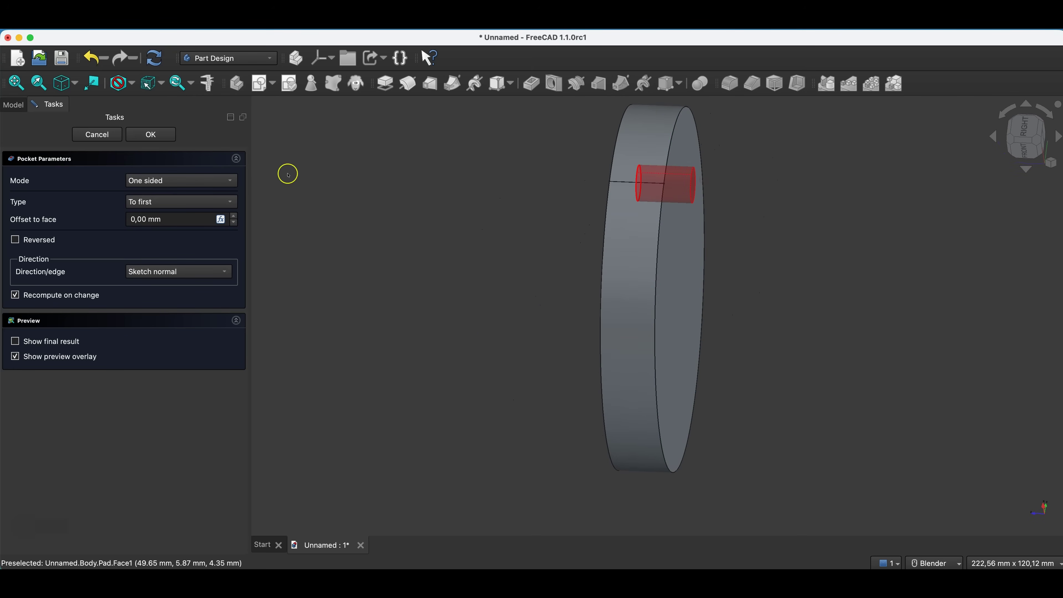
pyautogui.click(151, 134)
# Return to the isometric view of the disc and select its top face
pyautogui.press('0')
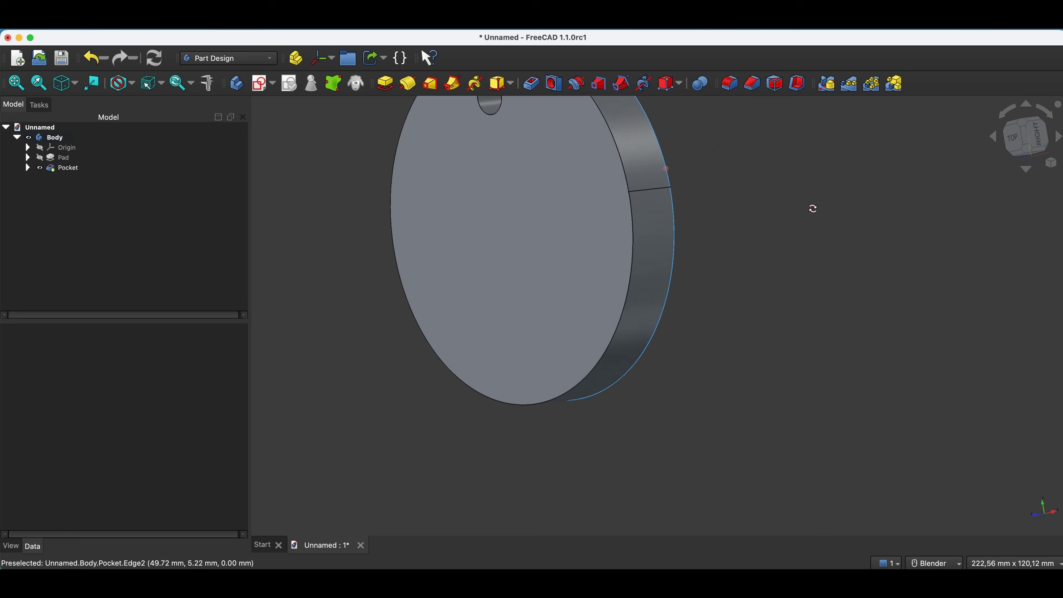
pyautogui.click(65, 82)
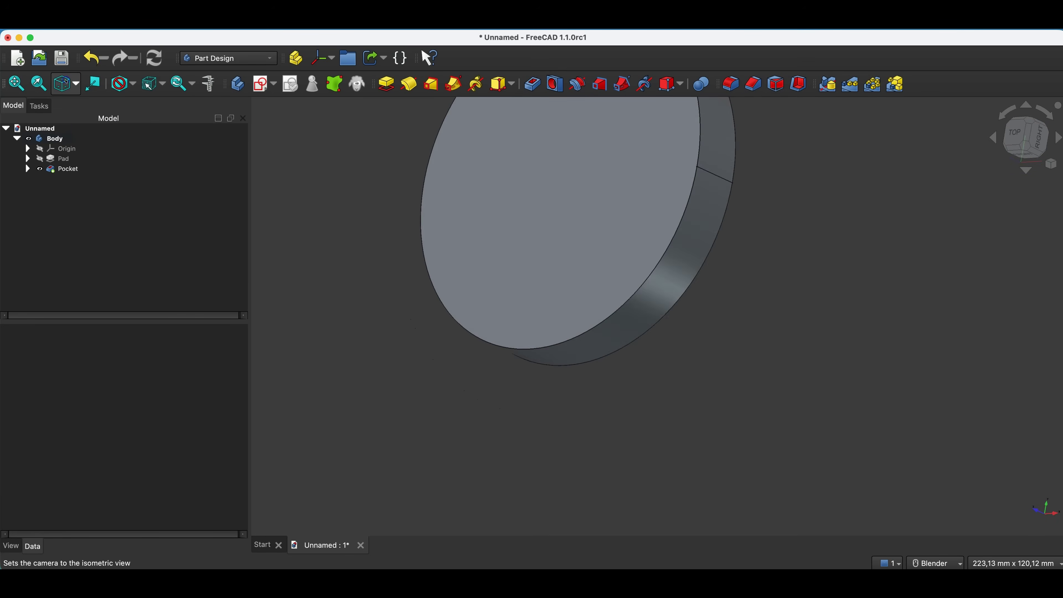
pyautogui.scroll(-3, 494, 283)
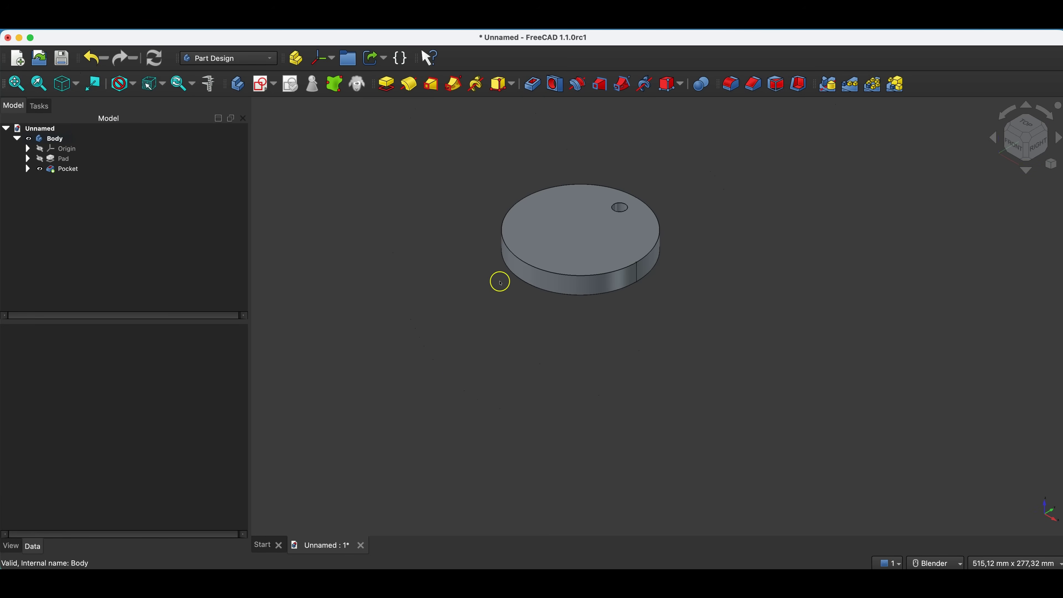
pyautogui.scroll(6, 524, 218)
pyautogui.scroll(-5, 553, 174)
pyautogui.scroll(1, 586, 239)
pyautogui.click(609, 291)
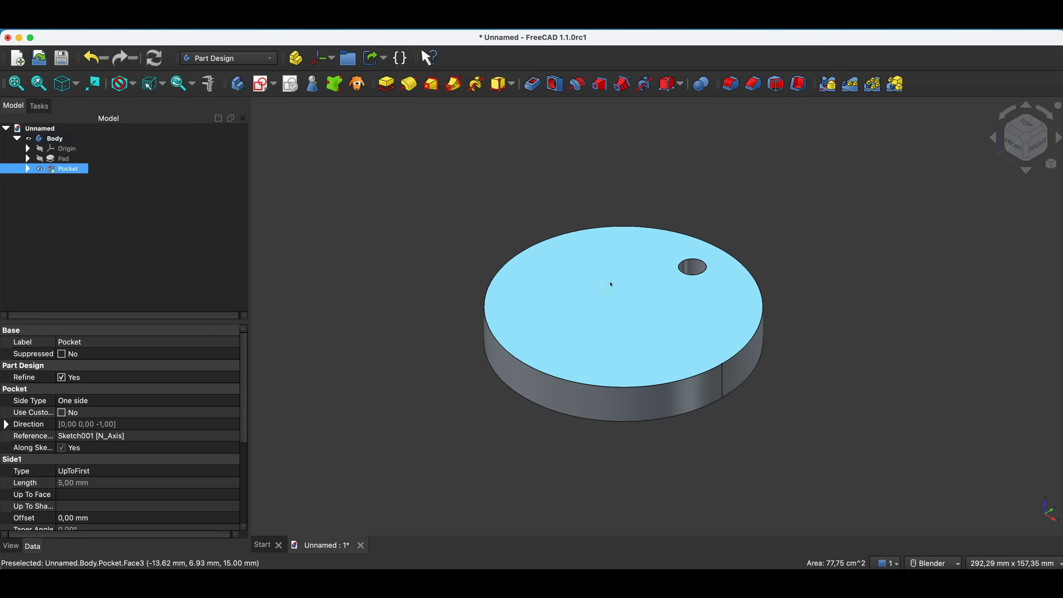
# Create a sketch on the disc's top face and project the 10 mm hole's edge into it as external geometry
pyautogui.click(260, 84)
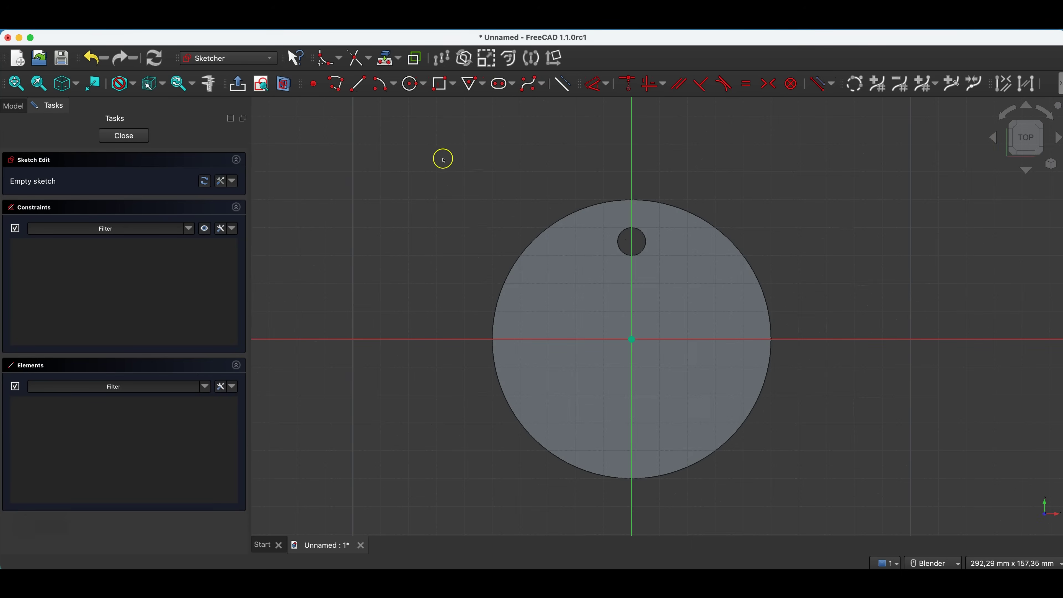
pyautogui.click(385, 58)
pyautogui.click(624, 229)
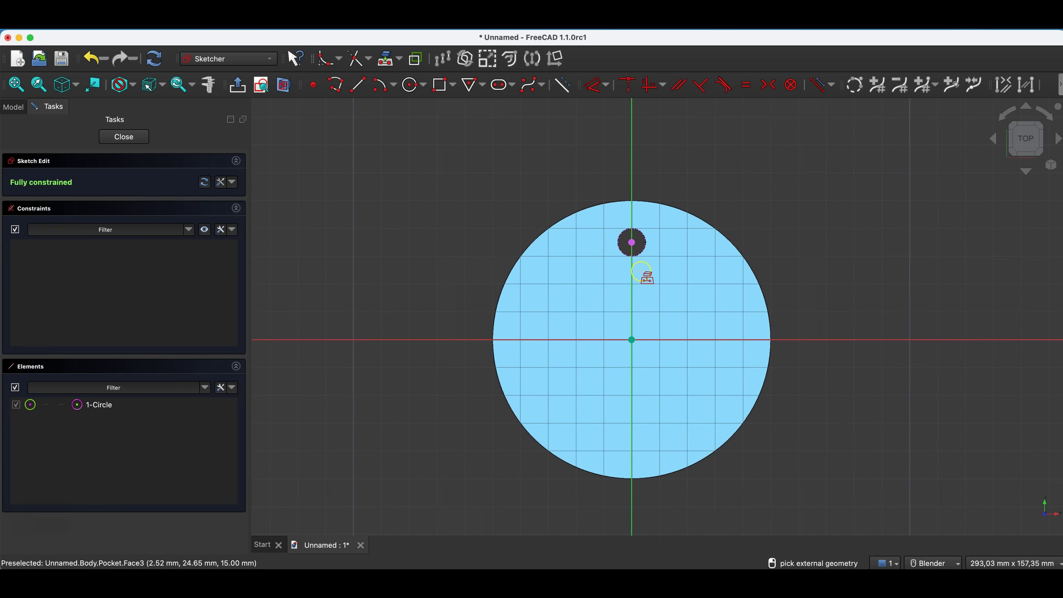
# Draw a 15 mm diameter circle concentric with the projected hole edge and close the sketch
pyautogui.click(411, 89)
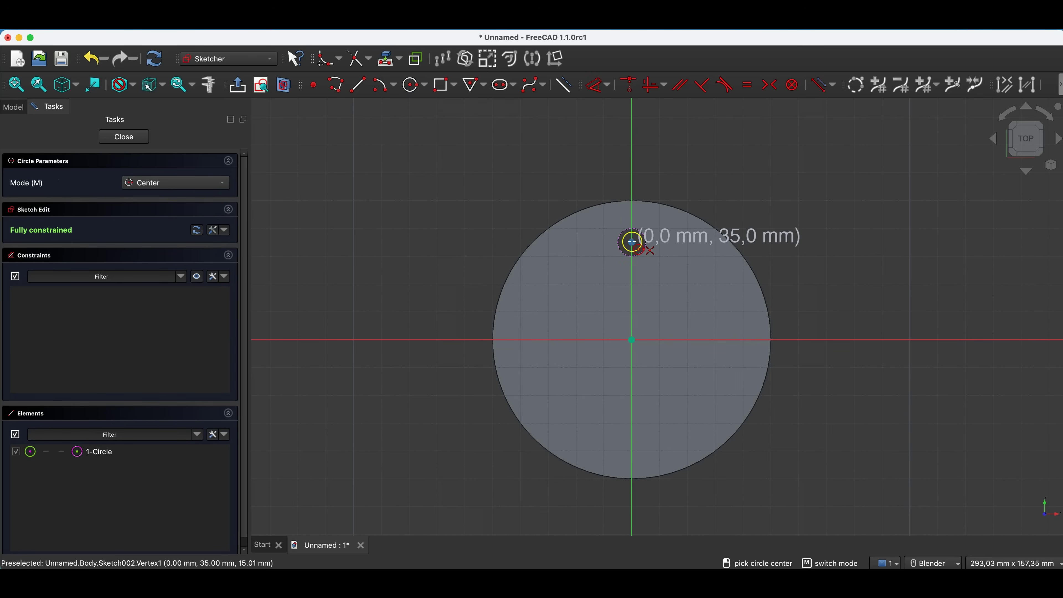
pyautogui.click(632, 242)
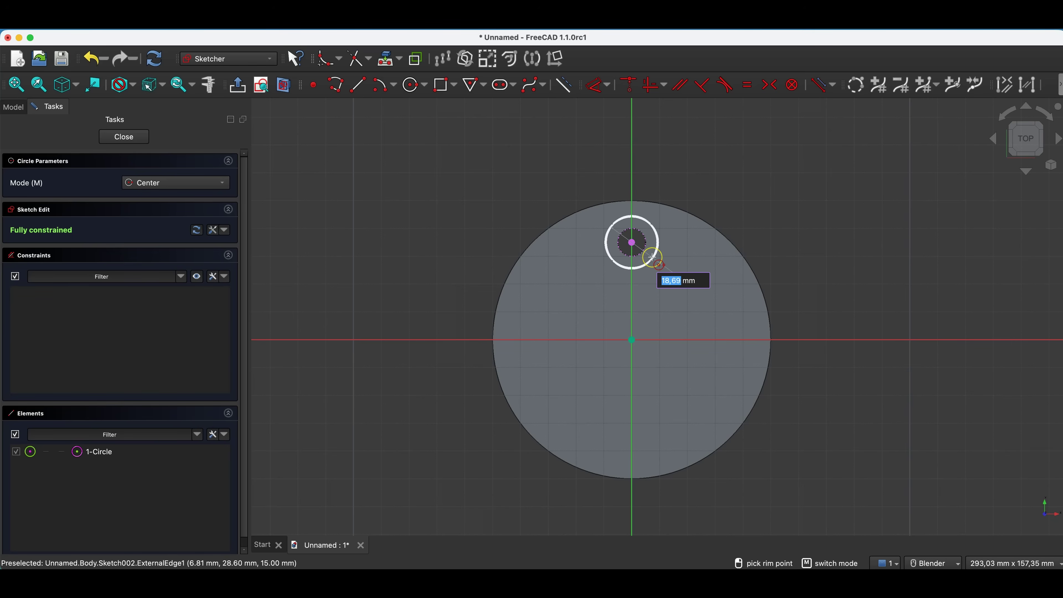
pyautogui.write('15')
pyautogui.press('Return')
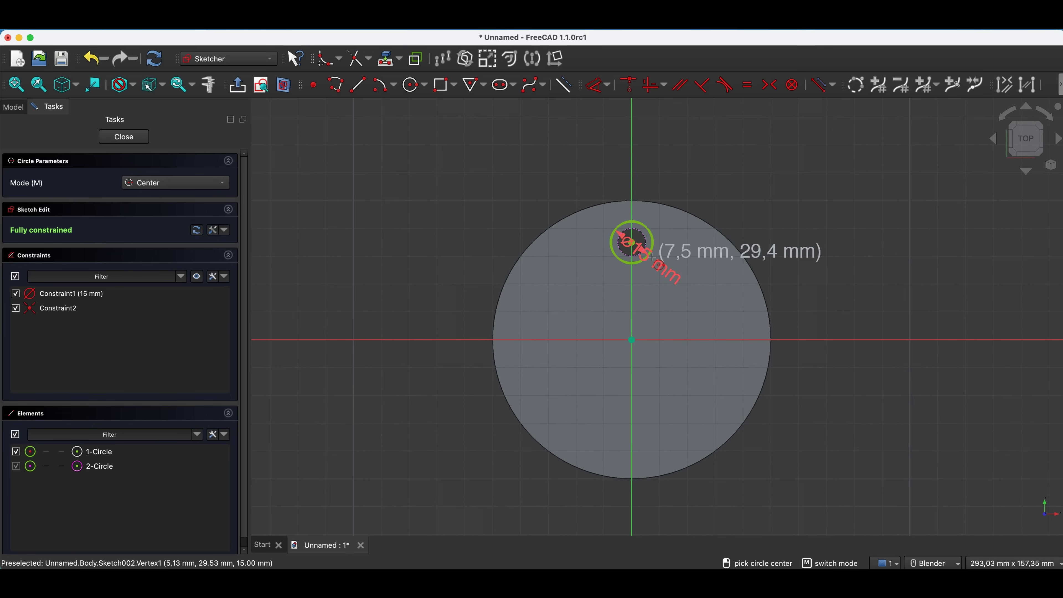
pyautogui.click(141, 139)
# Pocket the 15 mm circle one-sided to a length of 5 mm to form a counterbore around the hole
pyautogui.click(532, 83)
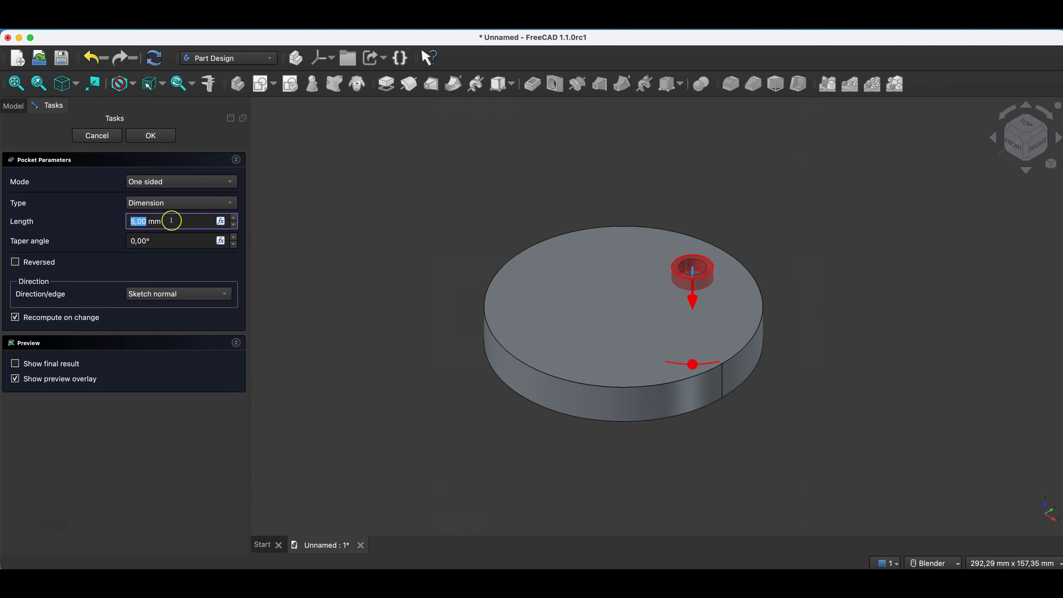
pyautogui.click(152, 136)
pyautogui.moveTo(595, 178); pyautogui.dragTo(595, 235, button='middle')
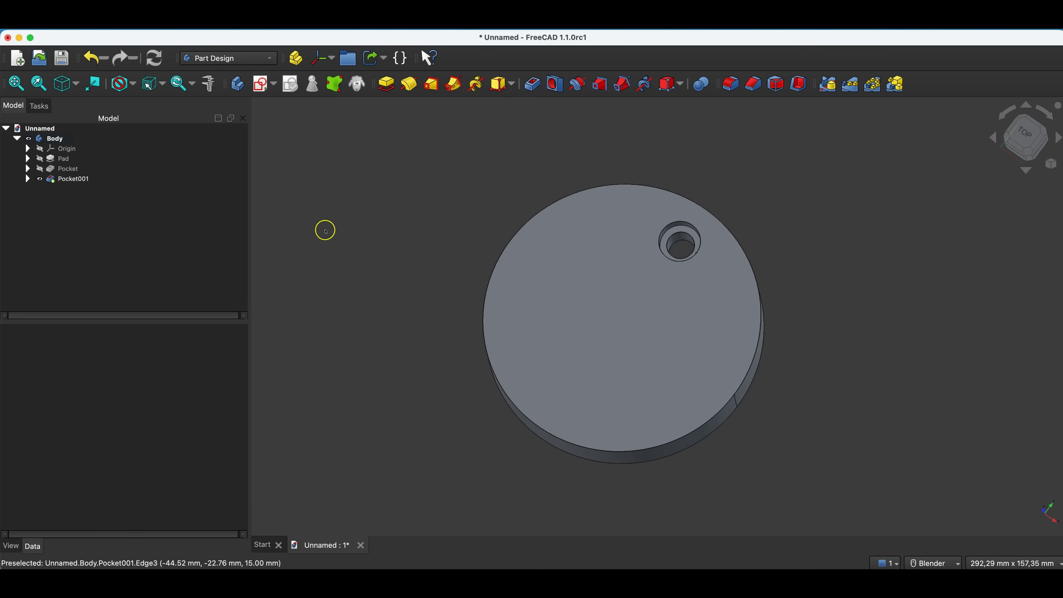
# Select the through-hole pocket and the counterbore pocket together and start a polar pattern of both
pyautogui.click(67, 180)
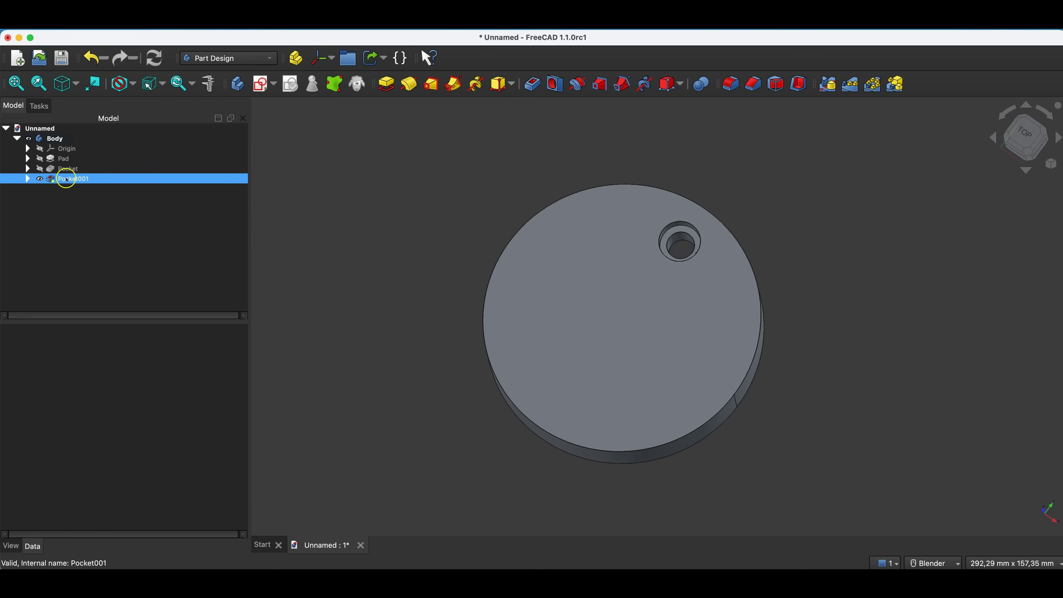
pyautogui.click(64, 180)
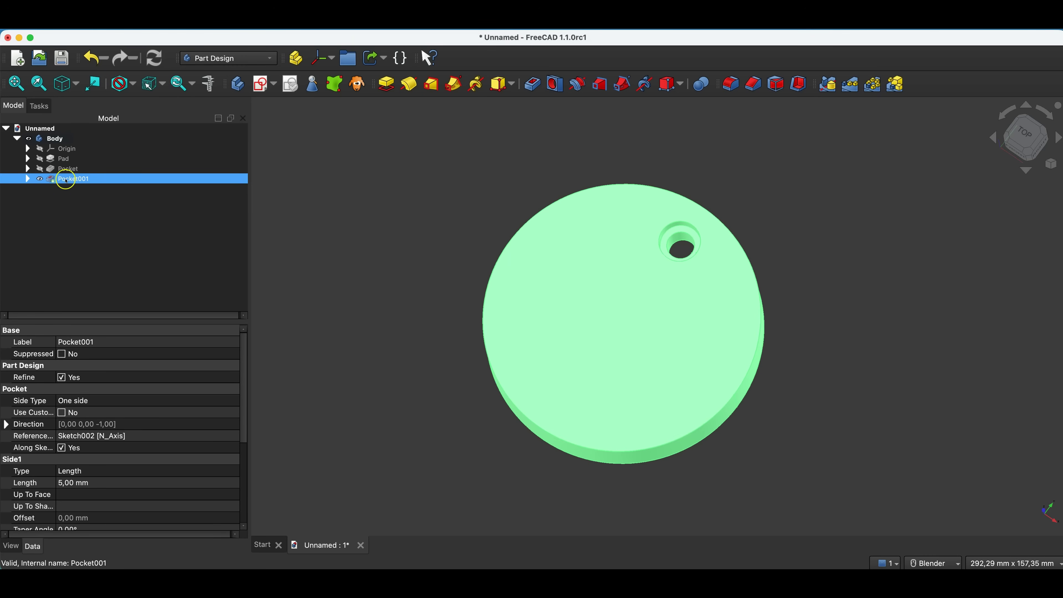
pyautogui.click(68, 169)
pyautogui.click(69, 177)
pyautogui.click(69, 170)
pyautogui.click(79, 178)
pyautogui.click(83, 171)
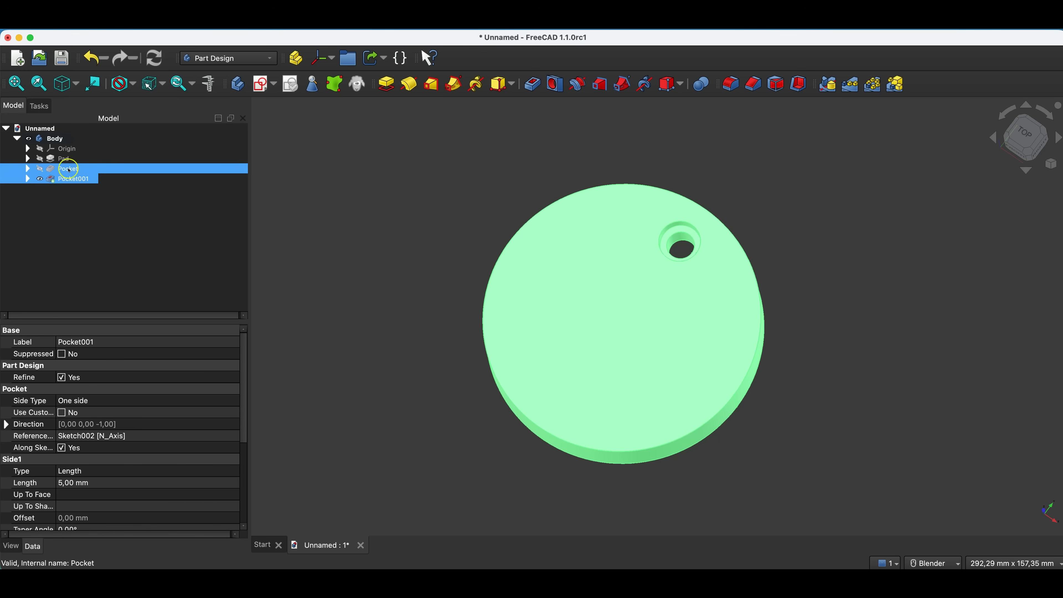
pyautogui.click(75, 180)
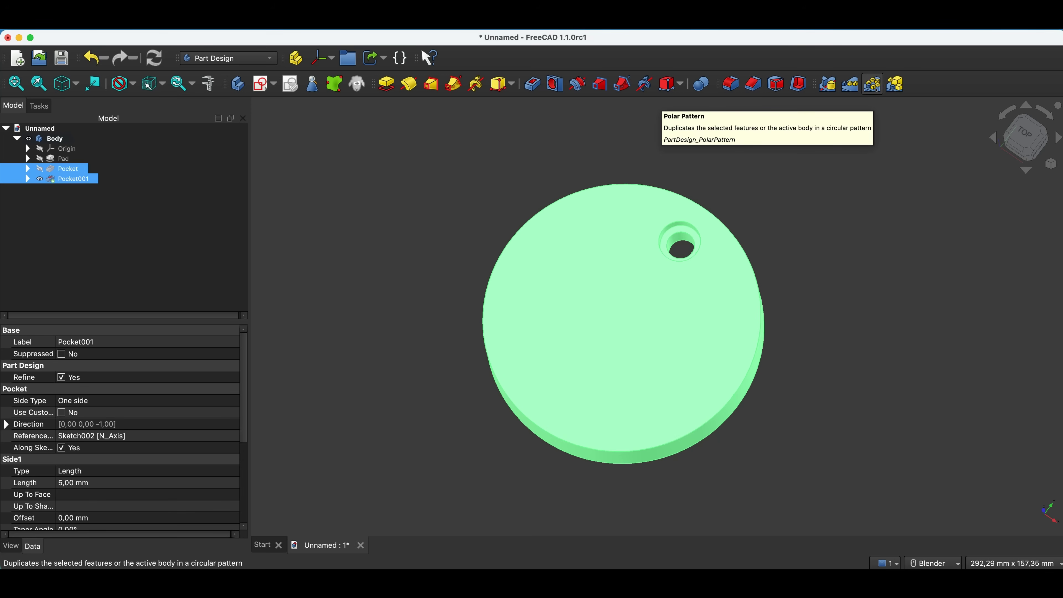
pyautogui.click(873, 84)
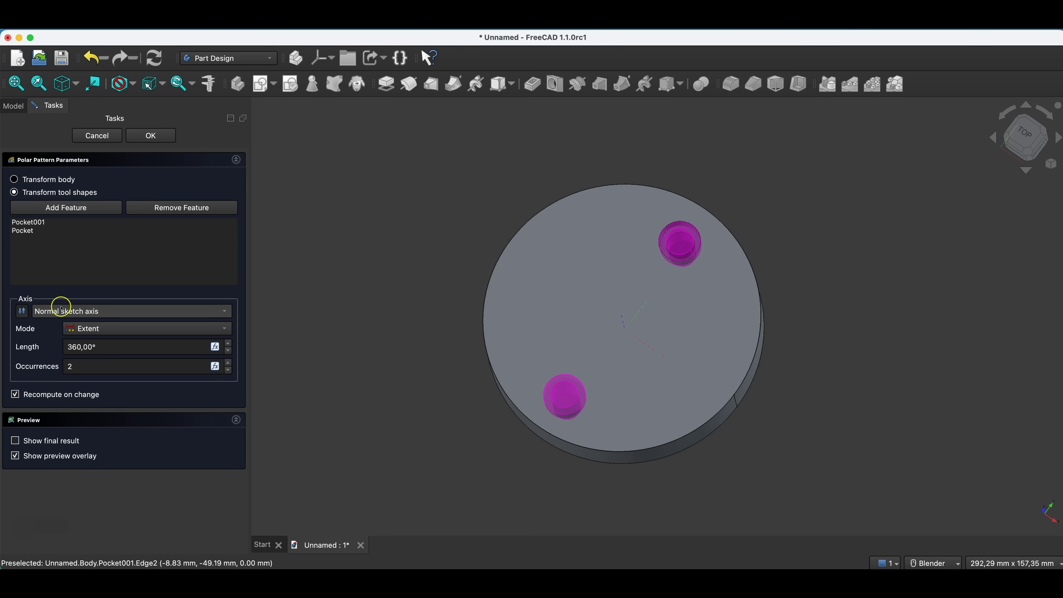
# Set the polar pattern's rotation axis to the Base Z-axis
pyautogui.click(130, 312)
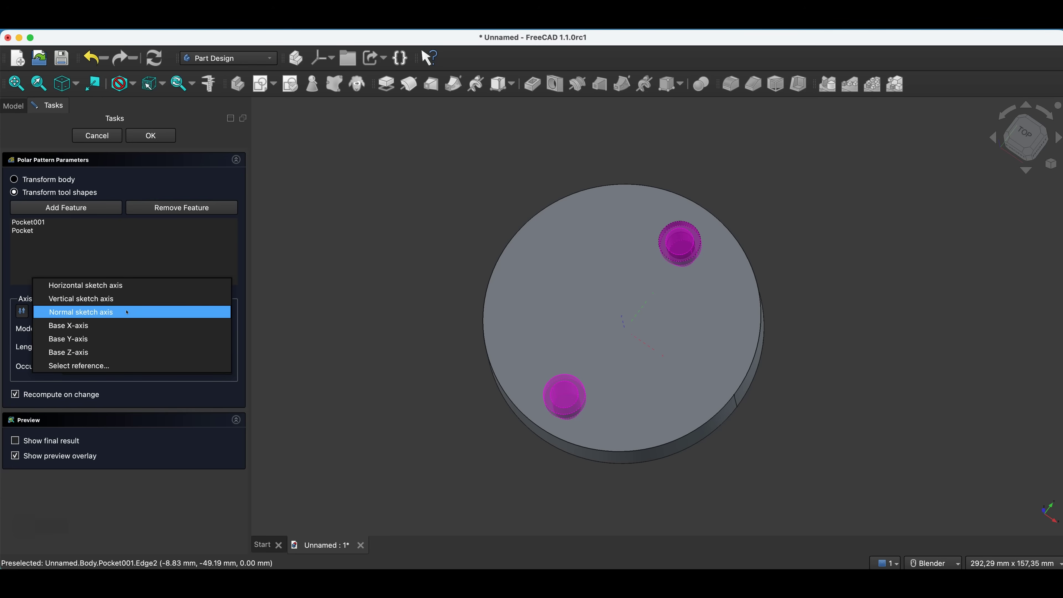
pyautogui.click(73, 355)
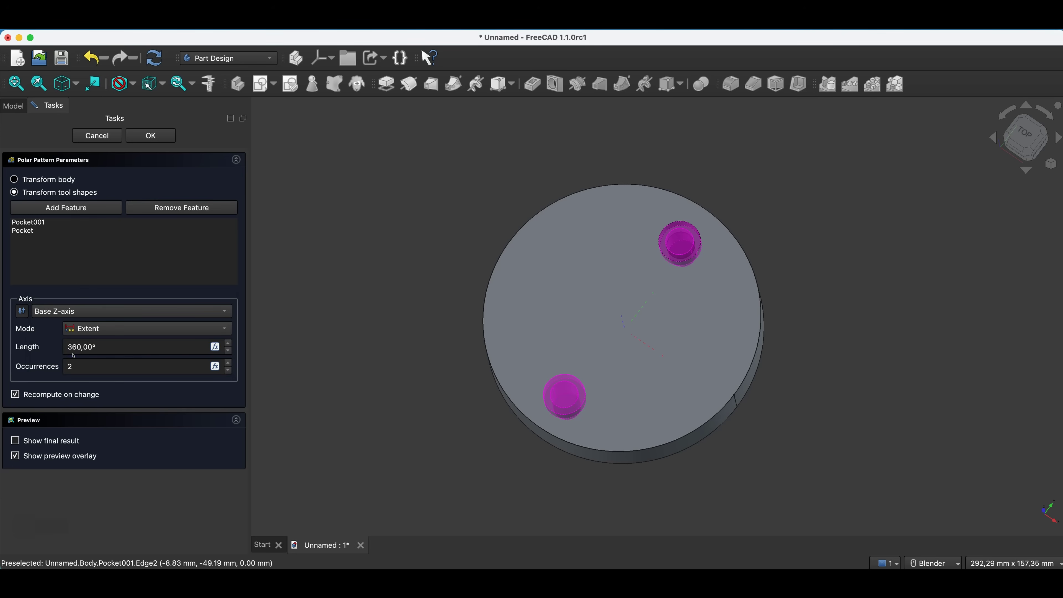
pyautogui.click(83, 310)
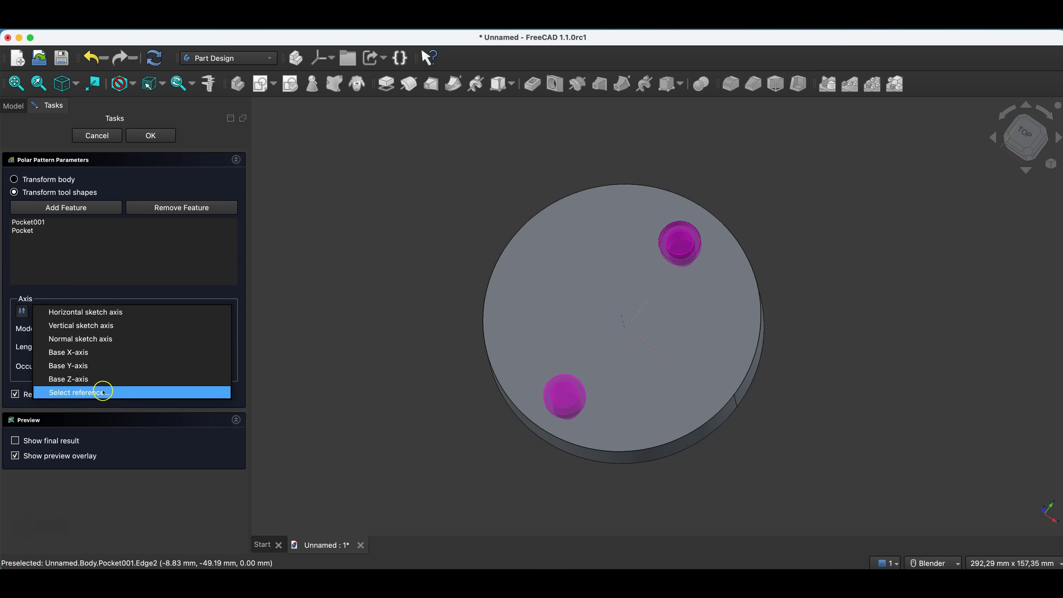
pyautogui.click(32, 295)
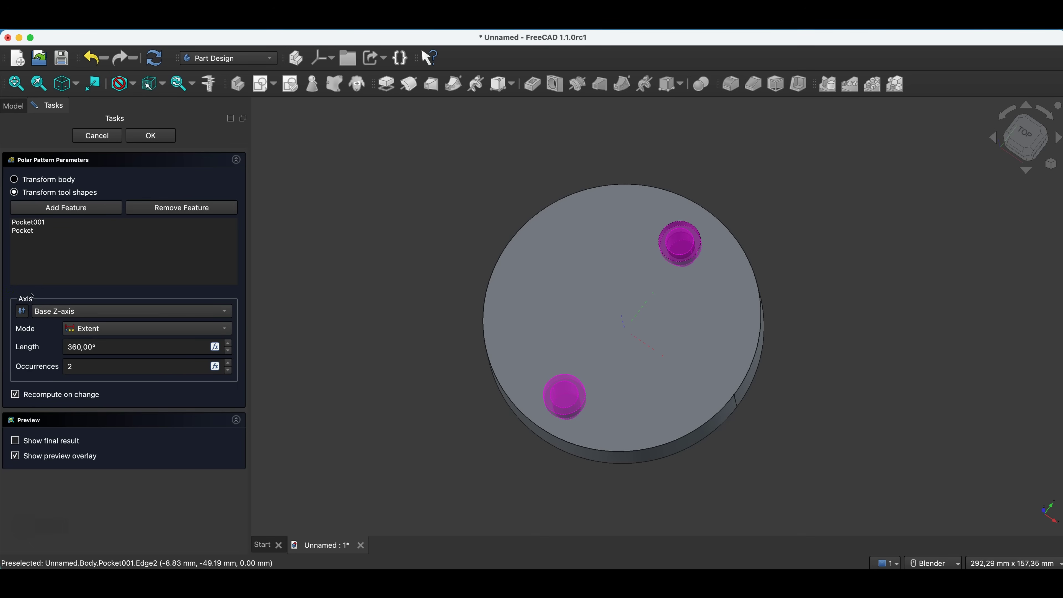
# Try the polar pattern with 5 occurrences over extents of 180° and 90°
pyautogui.click(76, 347)
pyautogui.write('18')
pyautogui.click(55, 352)
pyautogui.click(228, 363)
pyautogui.click(229, 364)
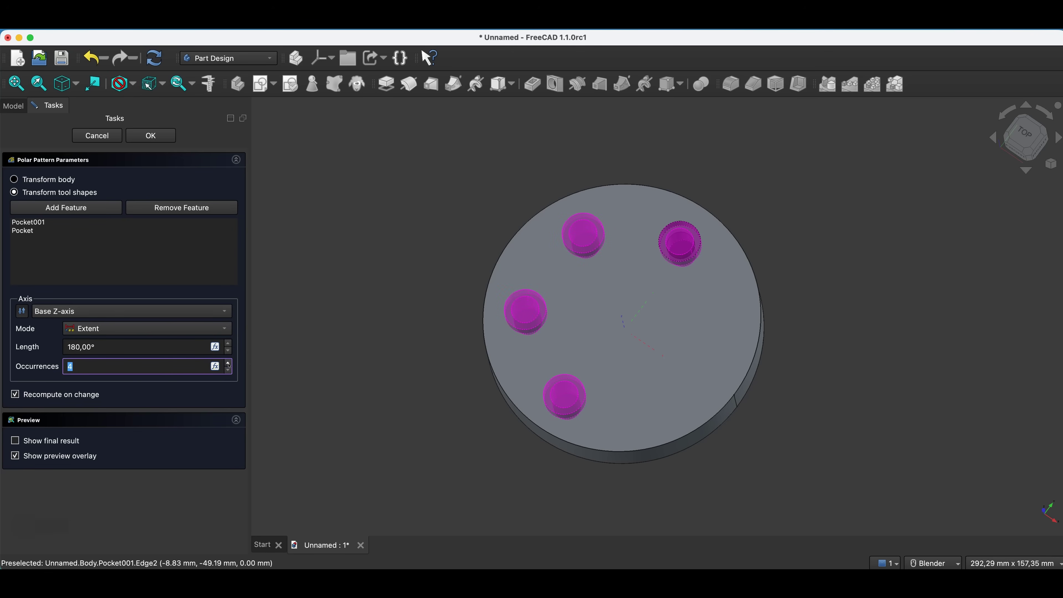
pyautogui.click(228, 364)
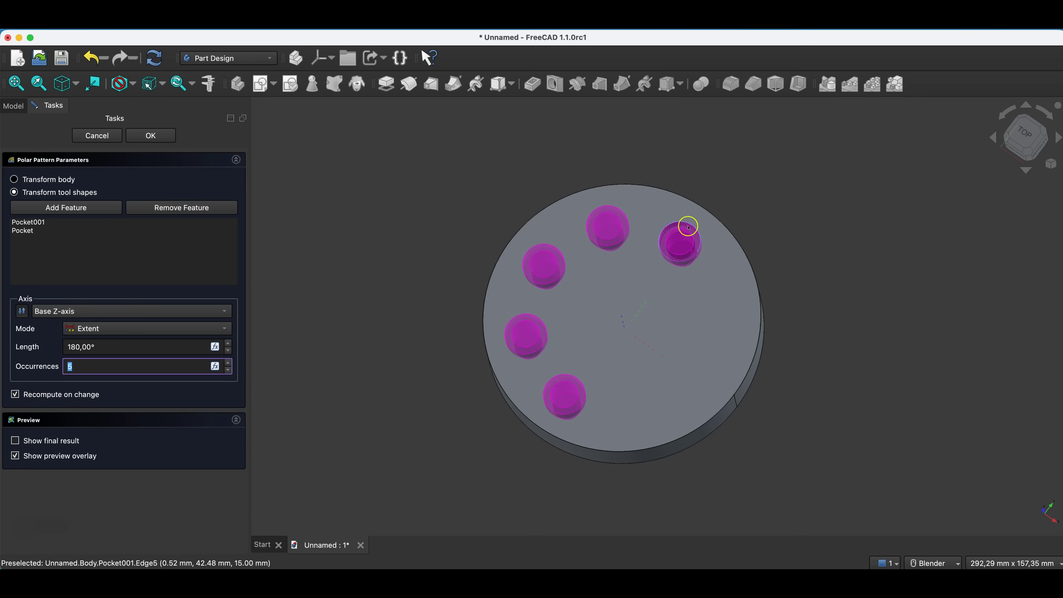
pyautogui.write('9')
pyautogui.click(43, 337)
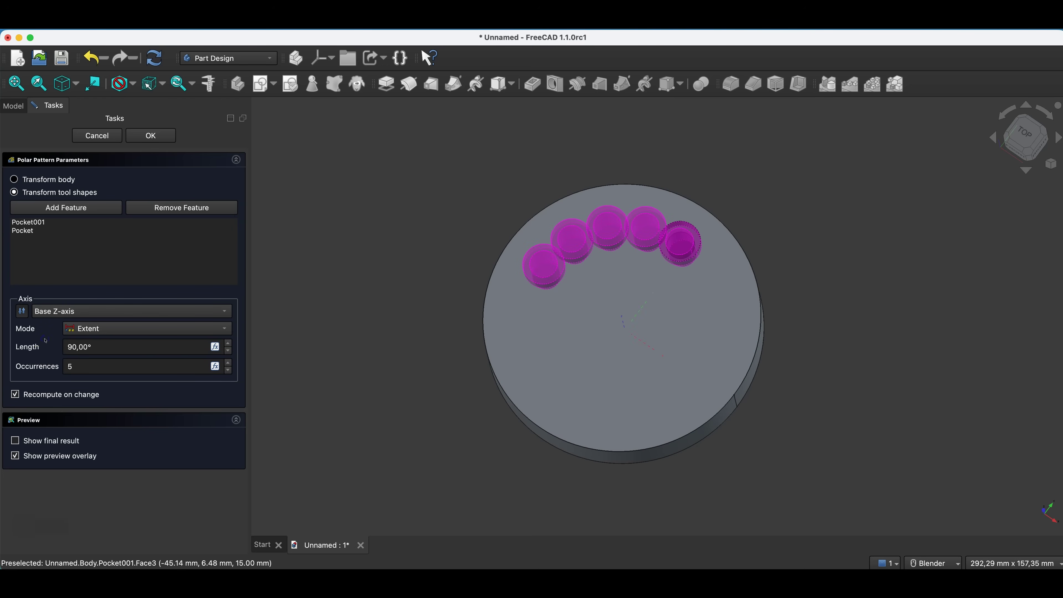
# Set the polar pattern to 10 occurrences over a 360° extent and accept it
pyautogui.moveTo(75, 348); pyautogui.dragTo(51, 354)
pyautogui.write('360')
pyautogui.press('Delete')
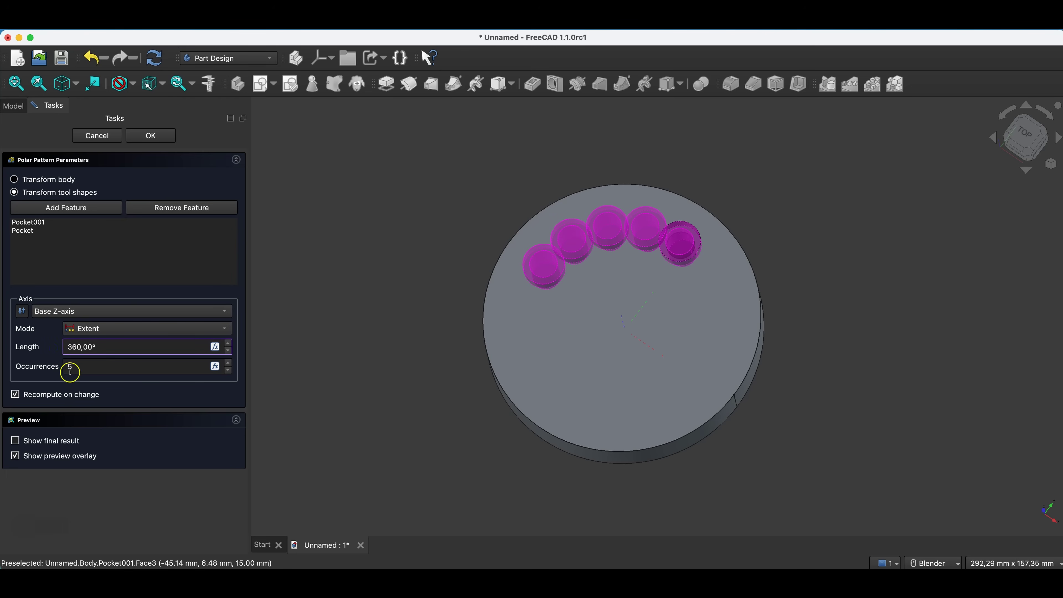
pyautogui.click(59, 350)
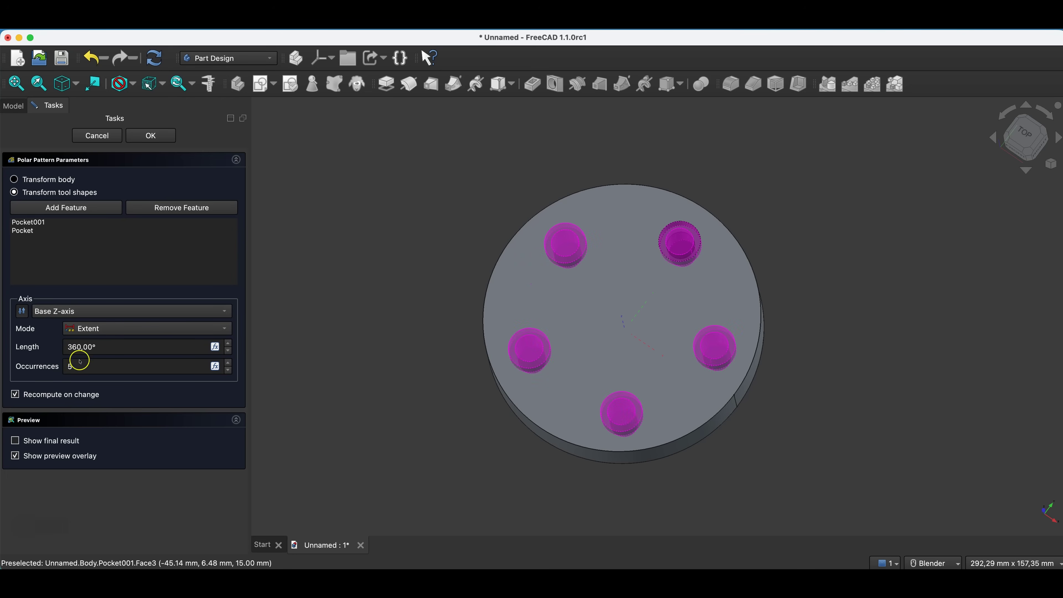
pyautogui.click(228, 363)
pyautogui.click(228, 363)
pyautogui.click(228, 363)
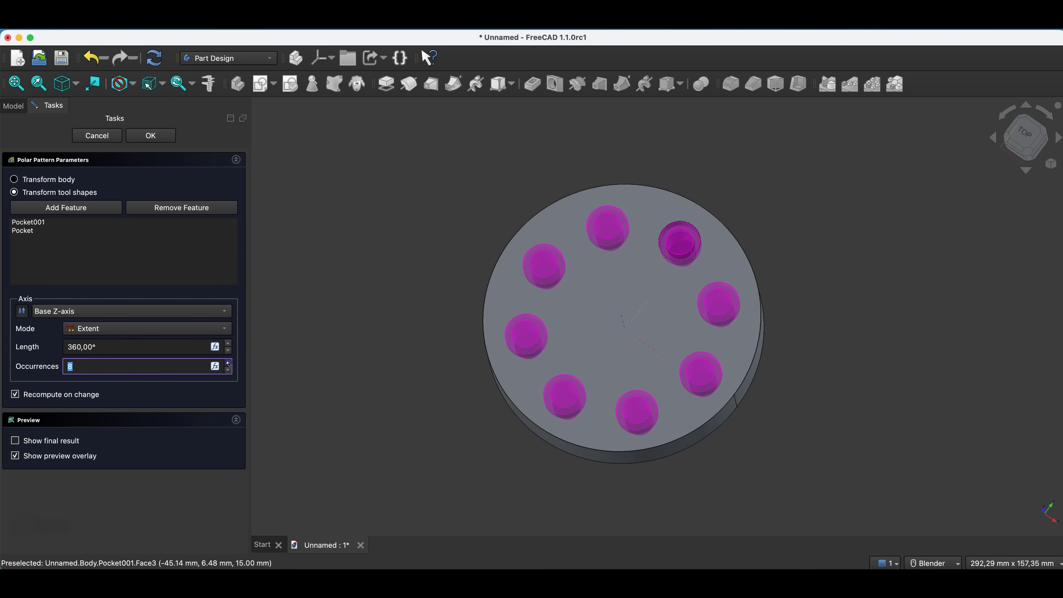
pyautogui.click(228, 363)
pyautogui.click(229, 363)
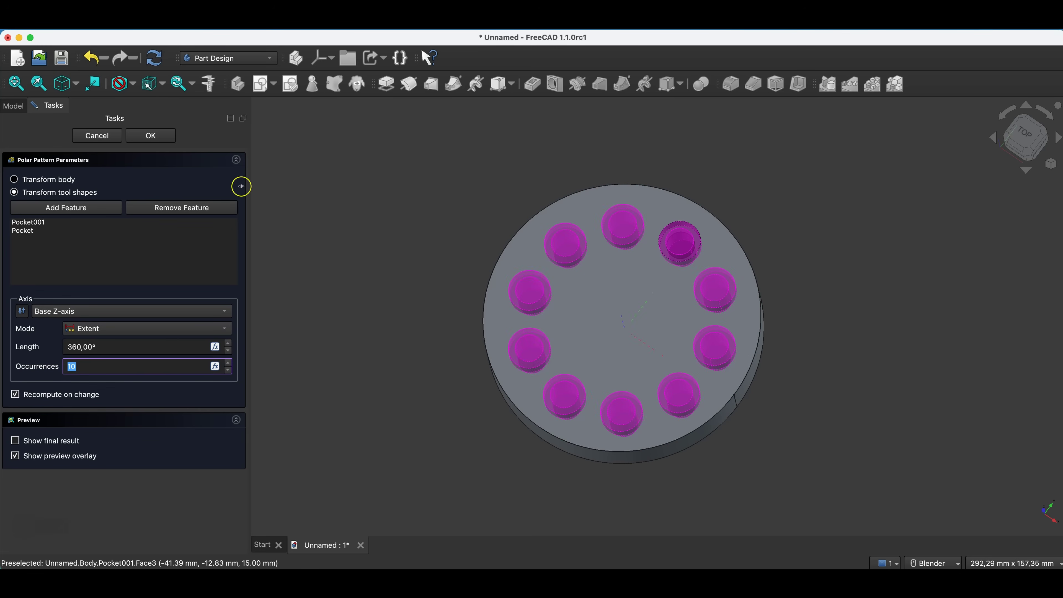
pyautogui.click(162, 137)
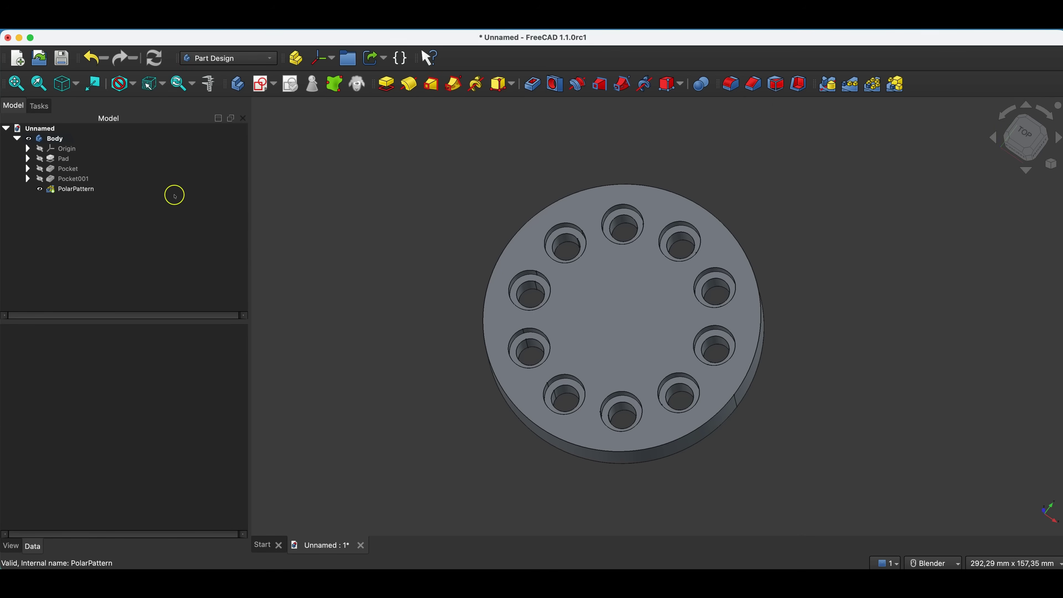
# Edit the first pocket's sketch, set the hole circle's diameter to 5 mm and close the sketch
pyautogui.click(26, 170)
pyautogui.click(26, 170)
pyautogui.doubleClick(95, 177)
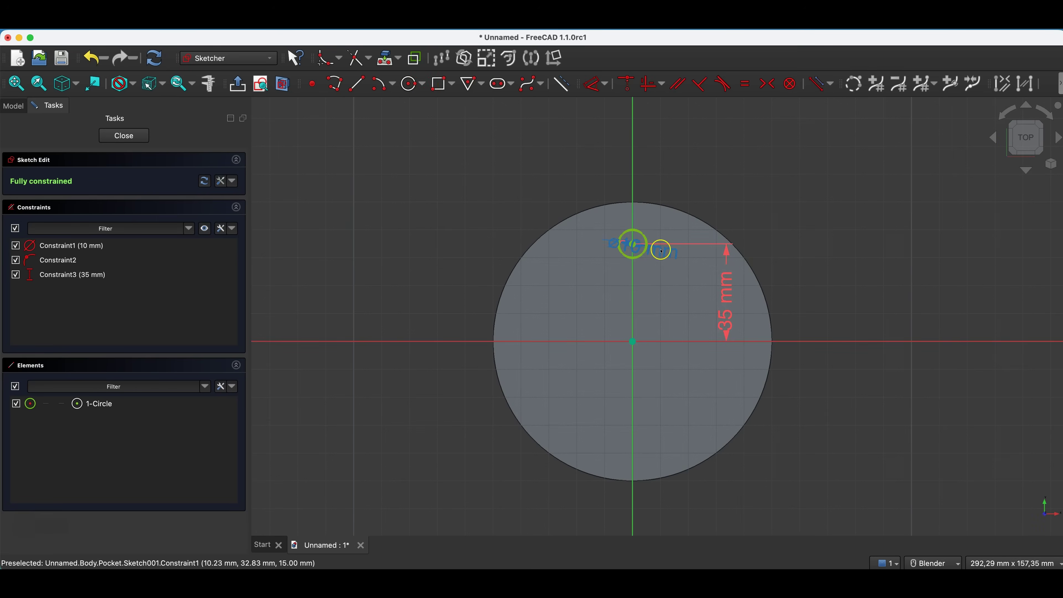
pyautogui.doubleClick(659, 254)
pyautogui.write('5')
pyautogui.click(776, 318)
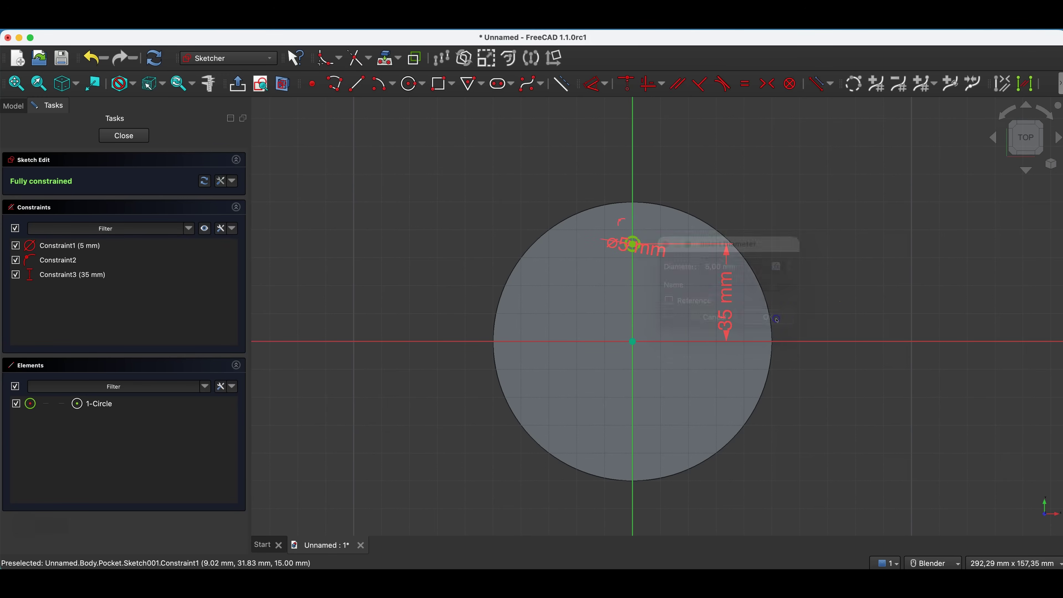
pyautogui.click(124, 136)
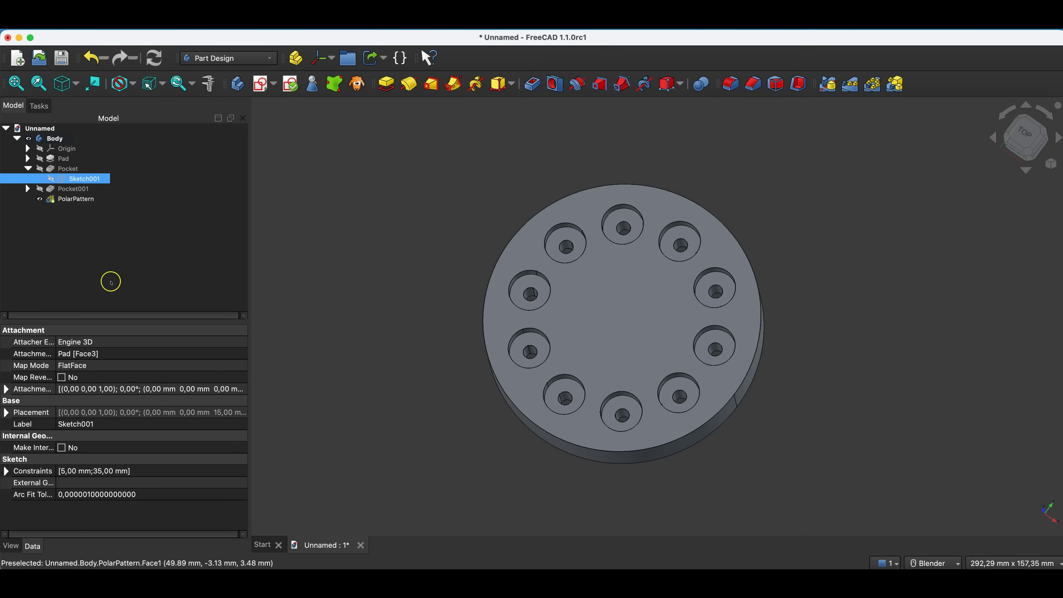
# Set the counterbore pocket's length to 1 mm and accept the change
pyautogui.doubleClick(70, 189)
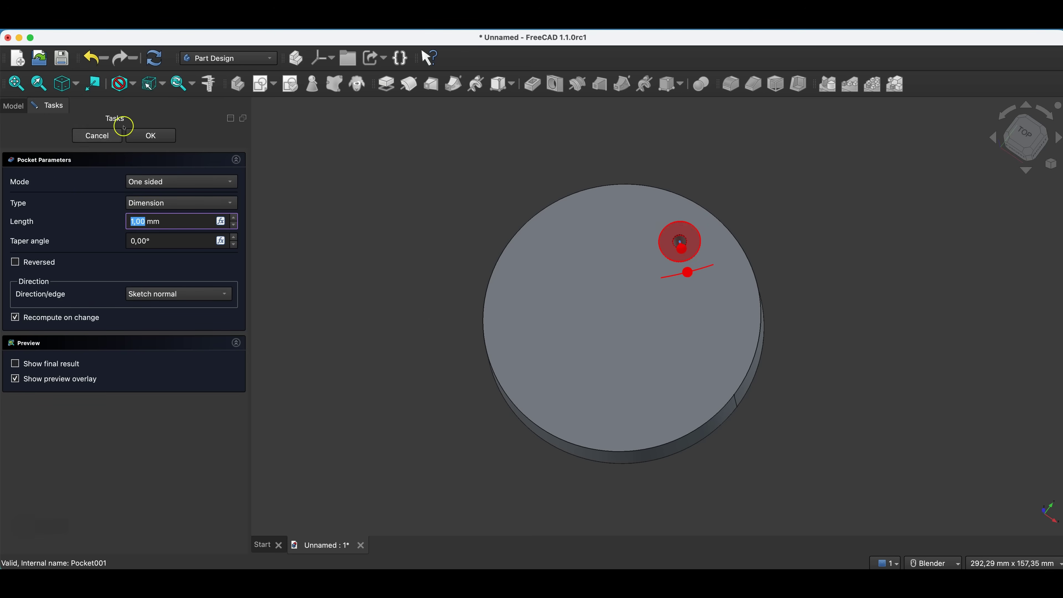
pyautogui.click(138, 136)
pyautogui.click(190, 206)
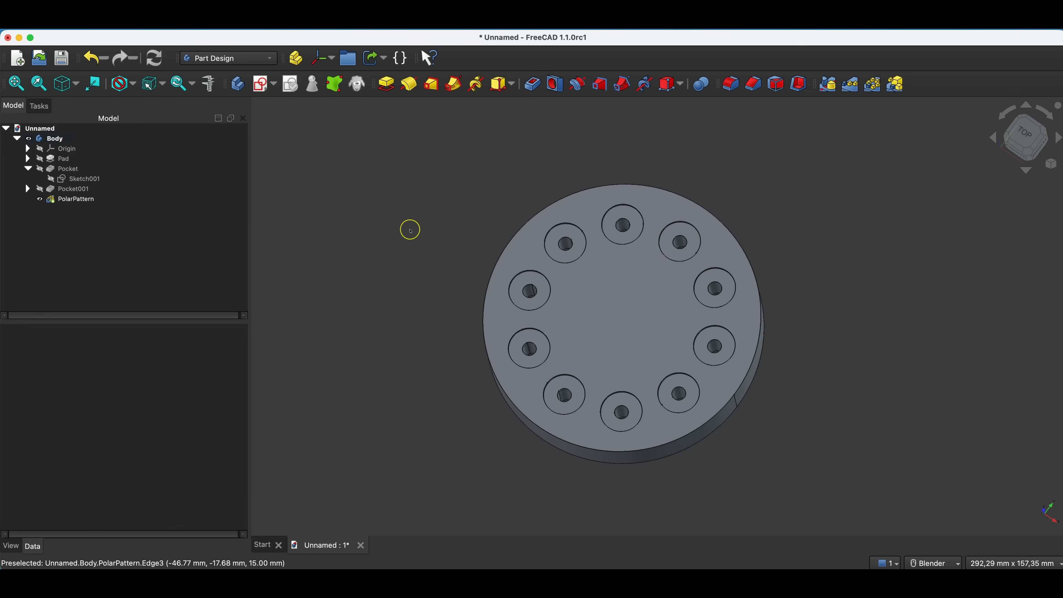